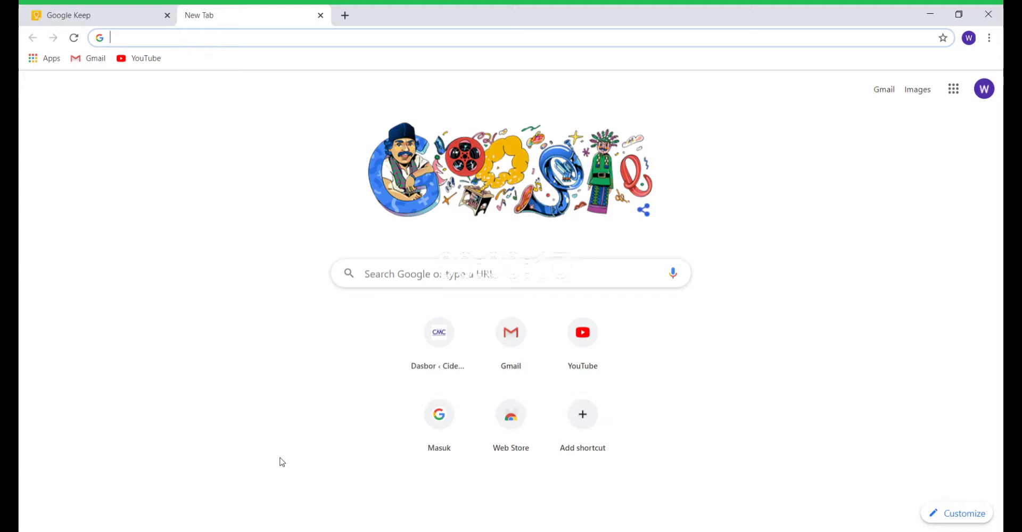
- Open the WordPress admin page at cmcrsibuanak.com/wp-admin/
click(247, 38)
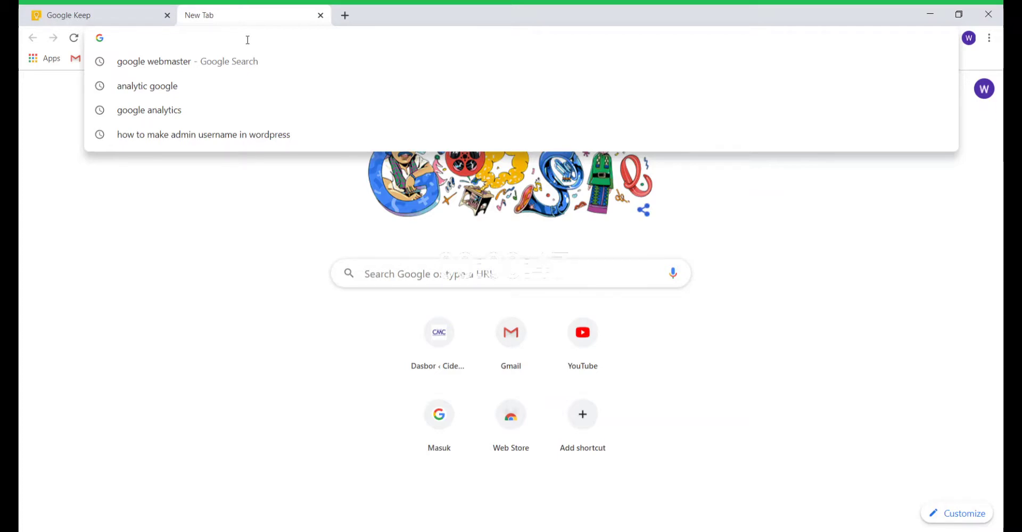
text(c)
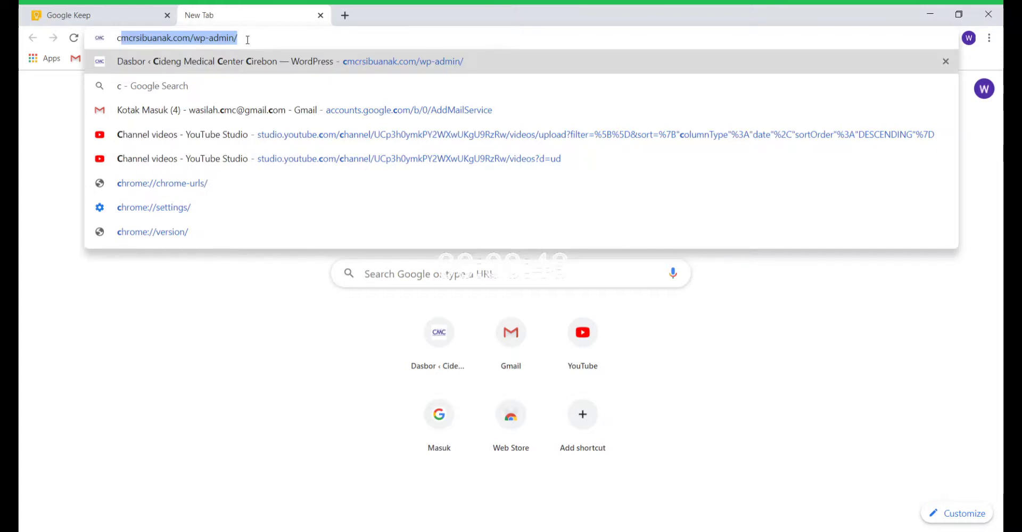
key(Return)
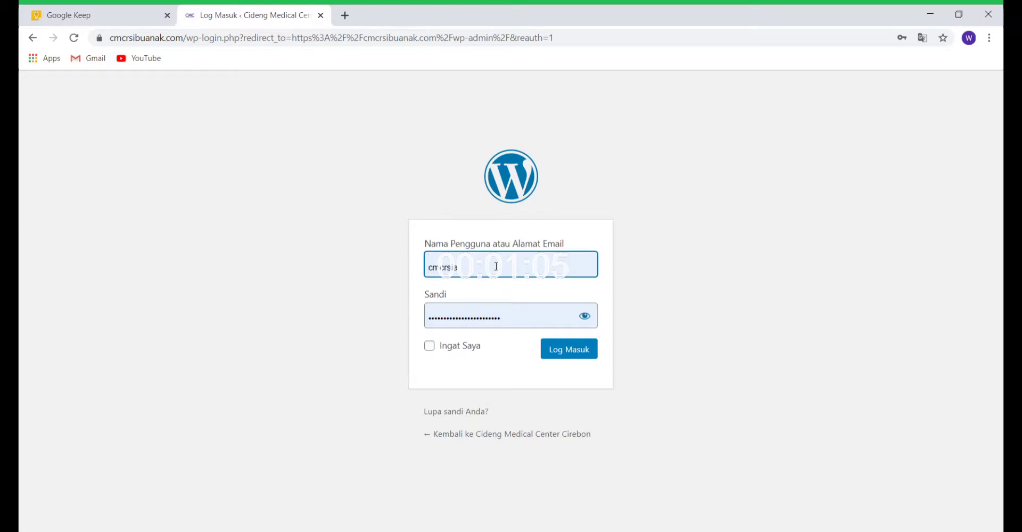
- Log in to the WordPress dashboard with the username and password already filled in
key(Return)
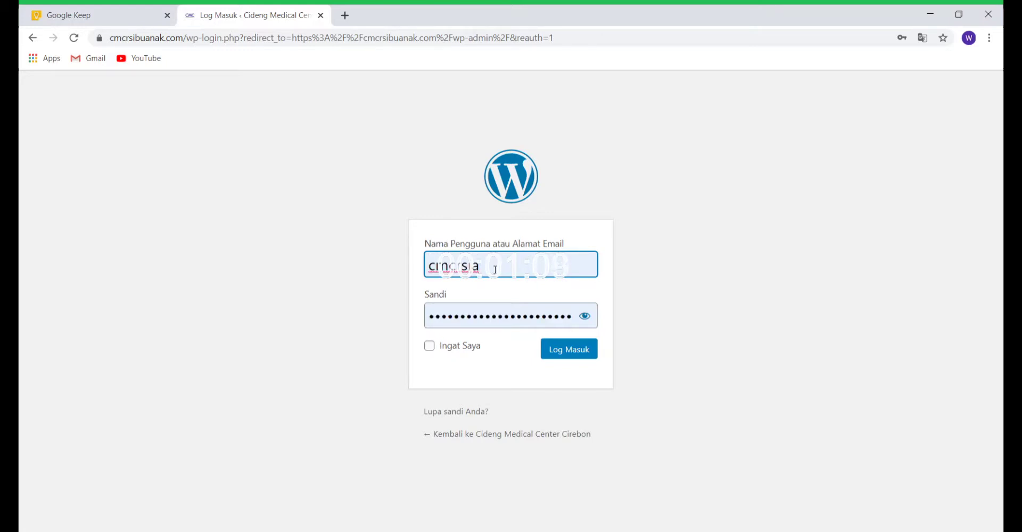
click(612, 259)
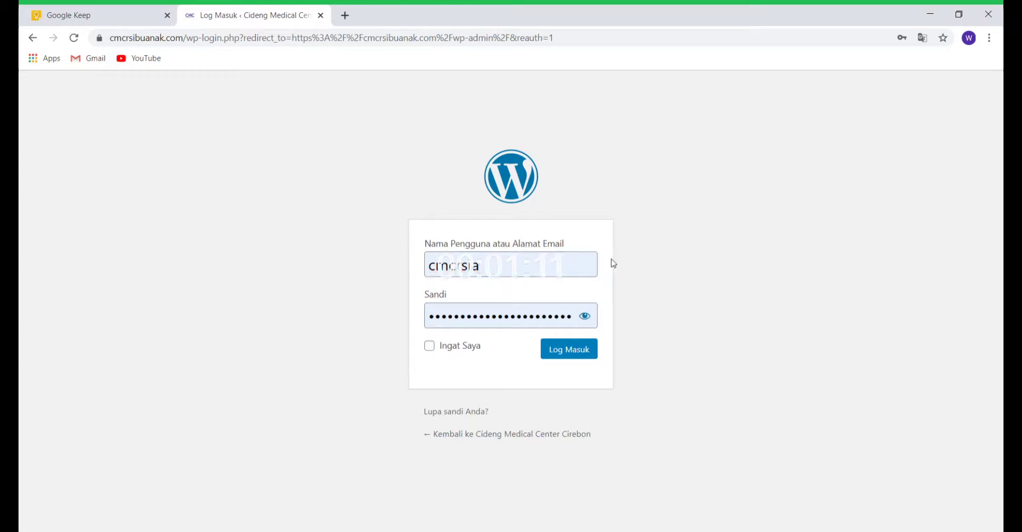
click(478, 317)
click(680, 298)
click(579, 353)
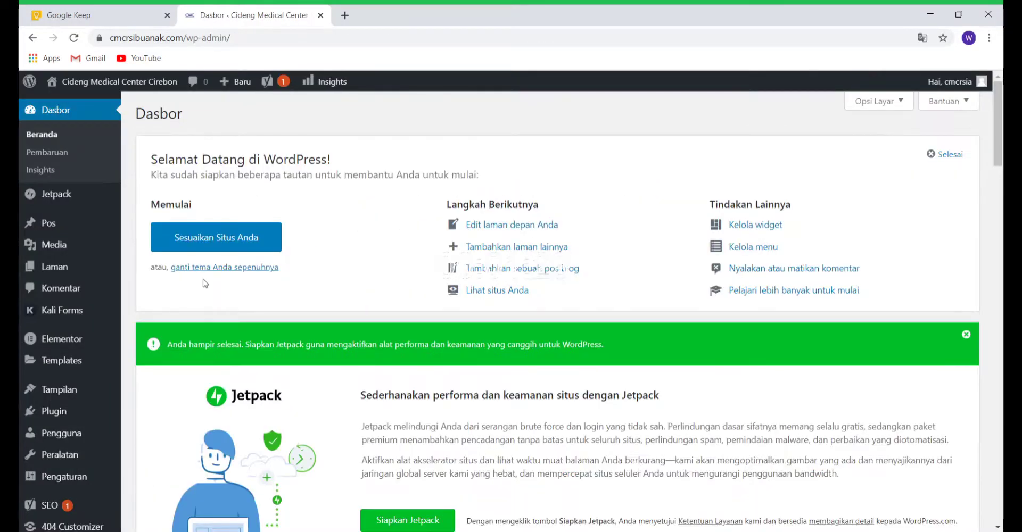
- Open the list of all posts and start a new post from it
mouse_move(66, 223)
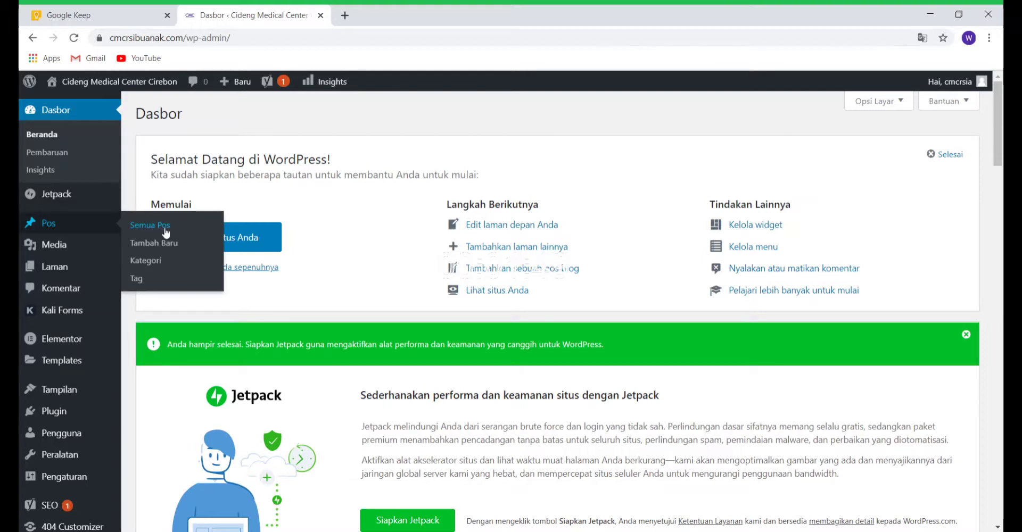
click(164, 232)
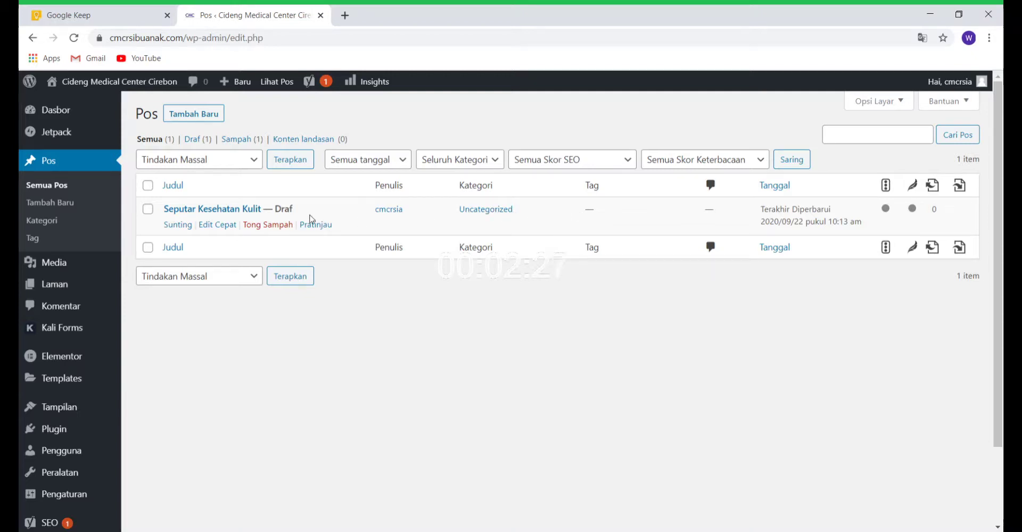
click(206, 118)
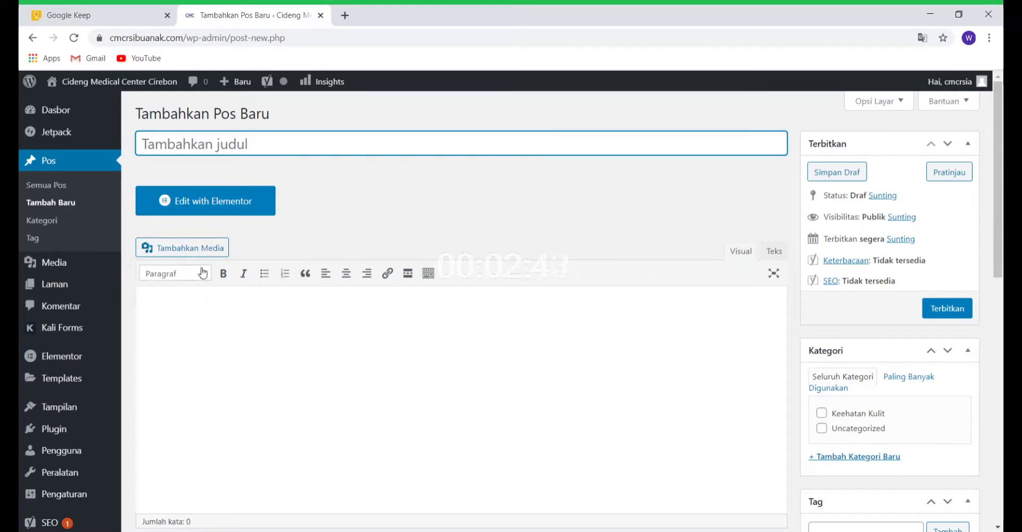
- Give the new post the title "Seputar Kesehatan Janin"
click(216, 304)
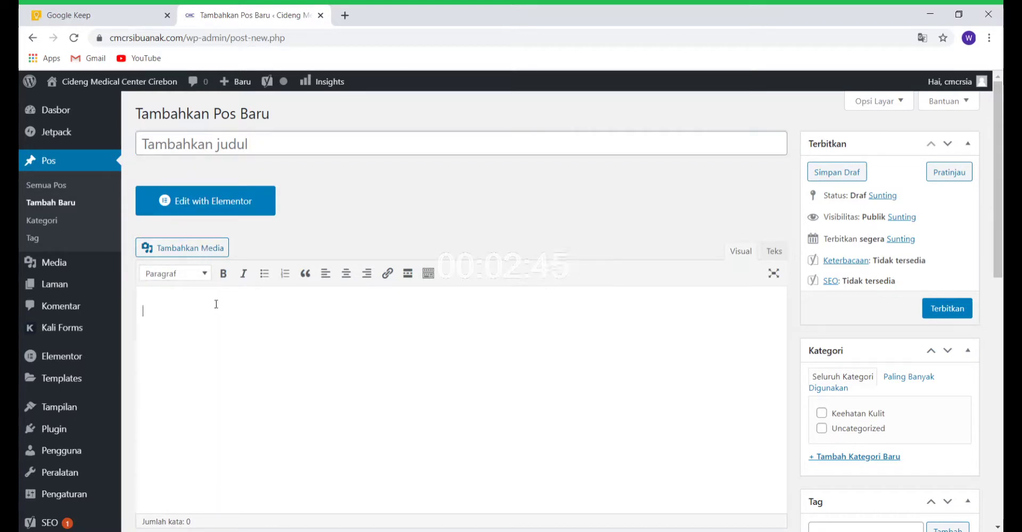
click(255, 141)
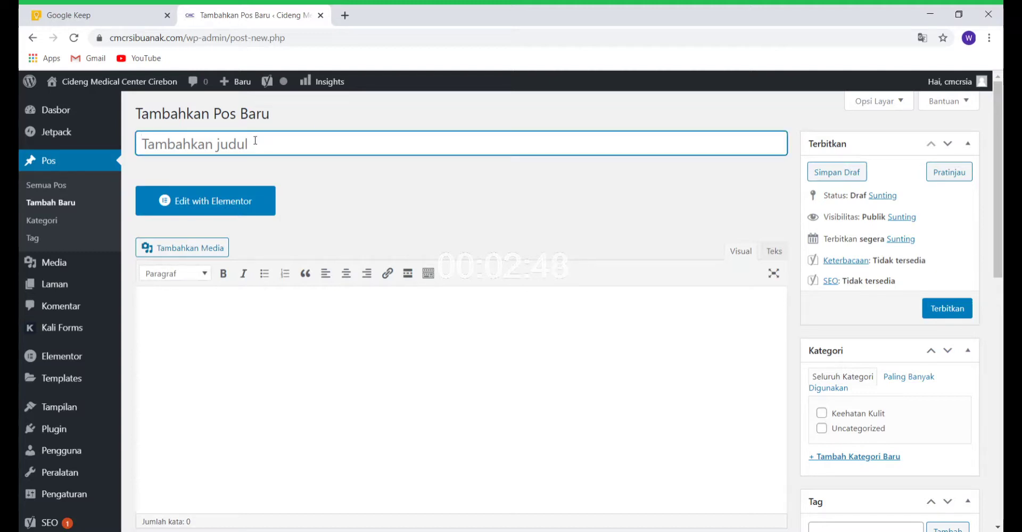
text(Seputar )
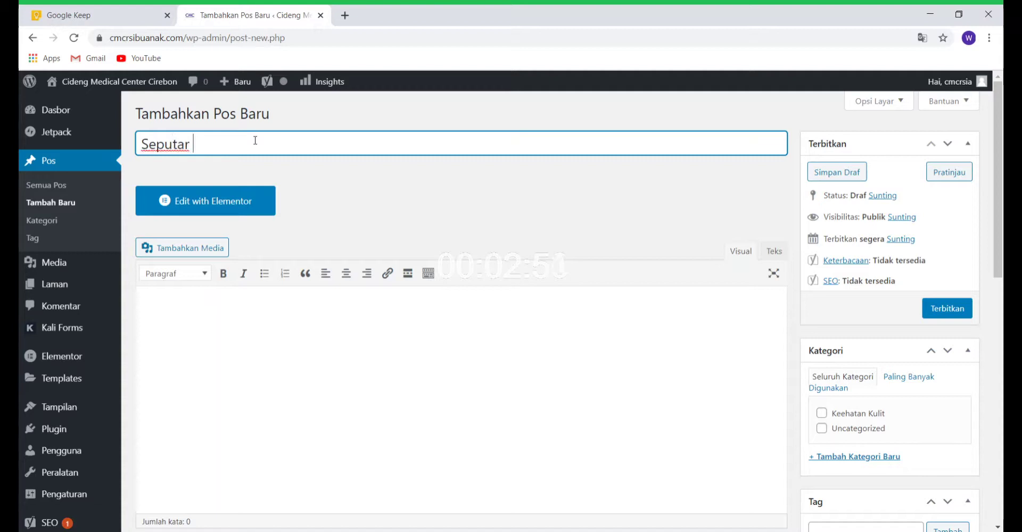
text(Kesehatan Janin)
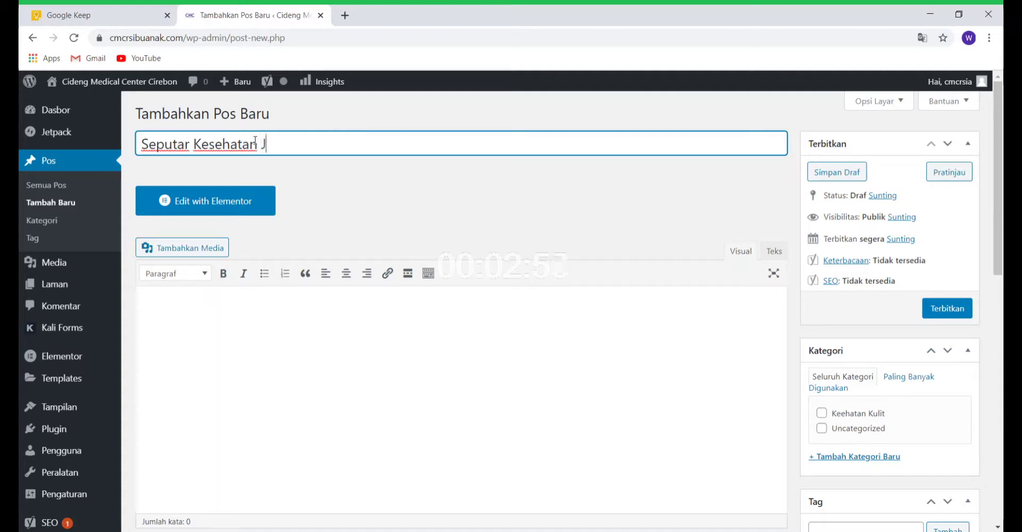
click(265, 320)
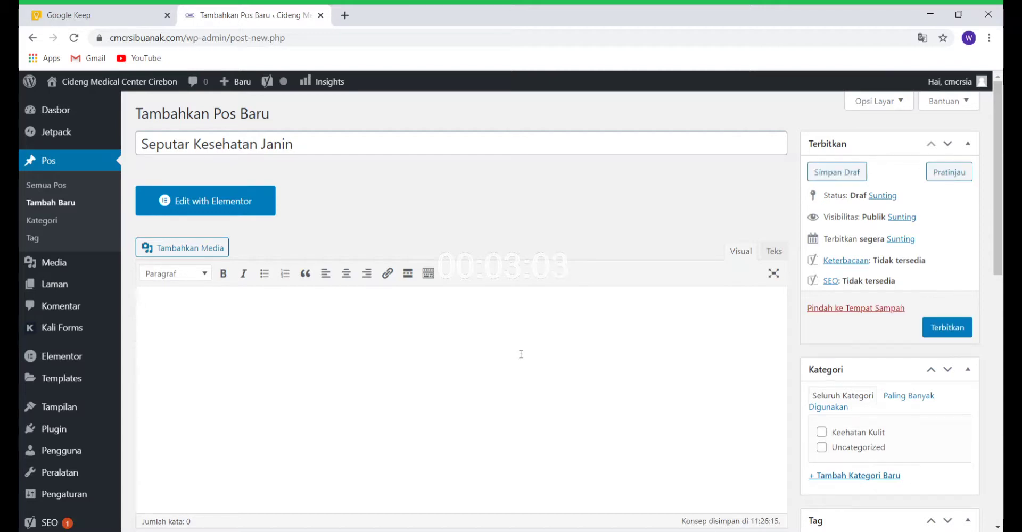
- Assign the post to the Keehatan Kulit category
scroll(521, 354, down, 3)
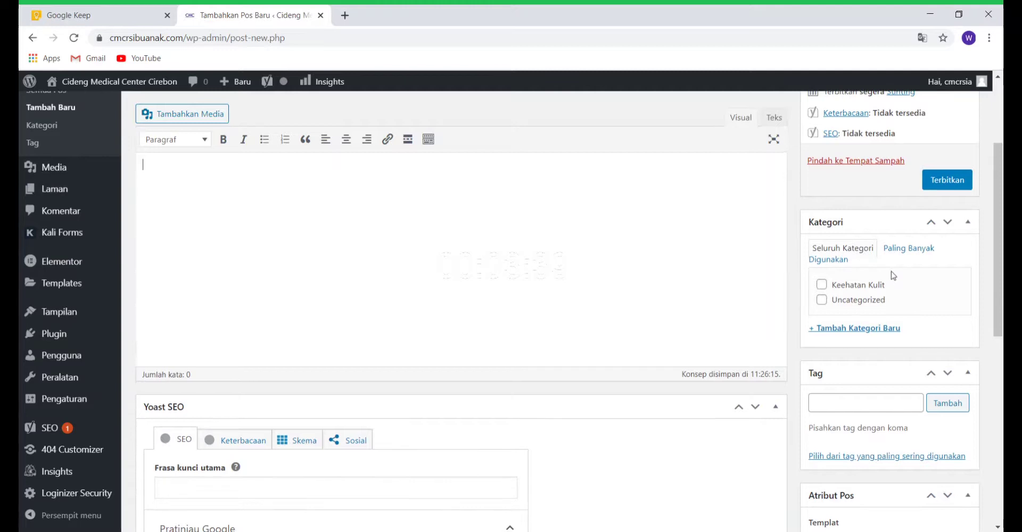
scroll(891, 272, down, 1)
click(821, 256)
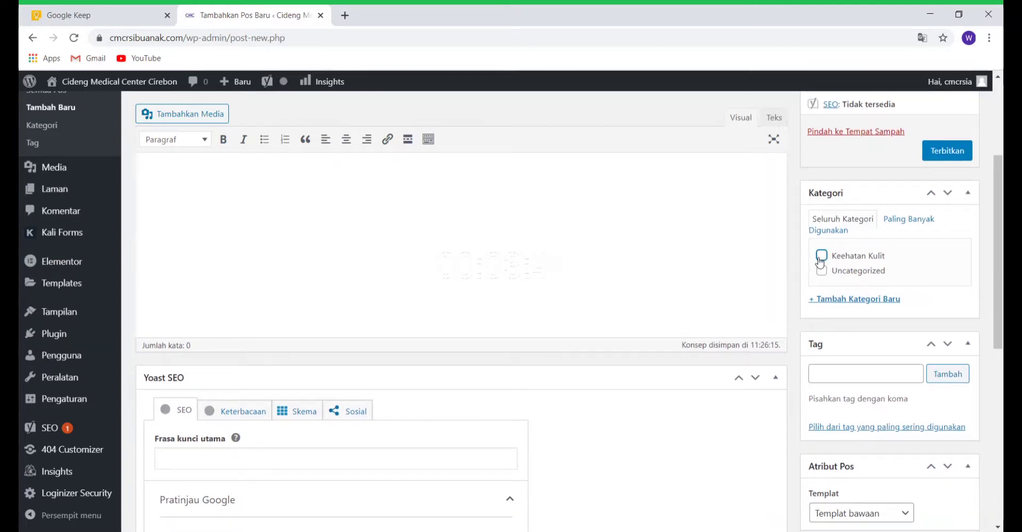
click(692, 249)
scroll(923, 312, down, 3)
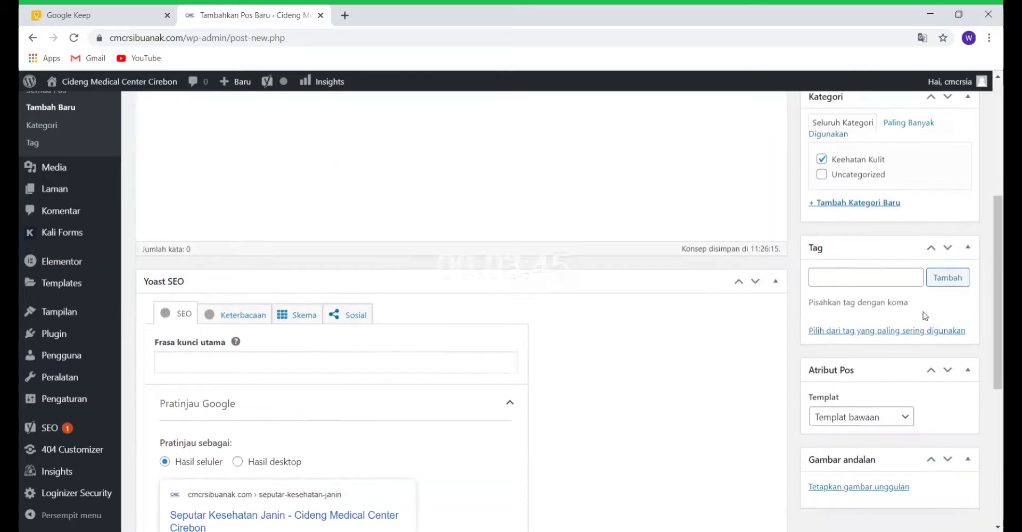
click(884, 256)
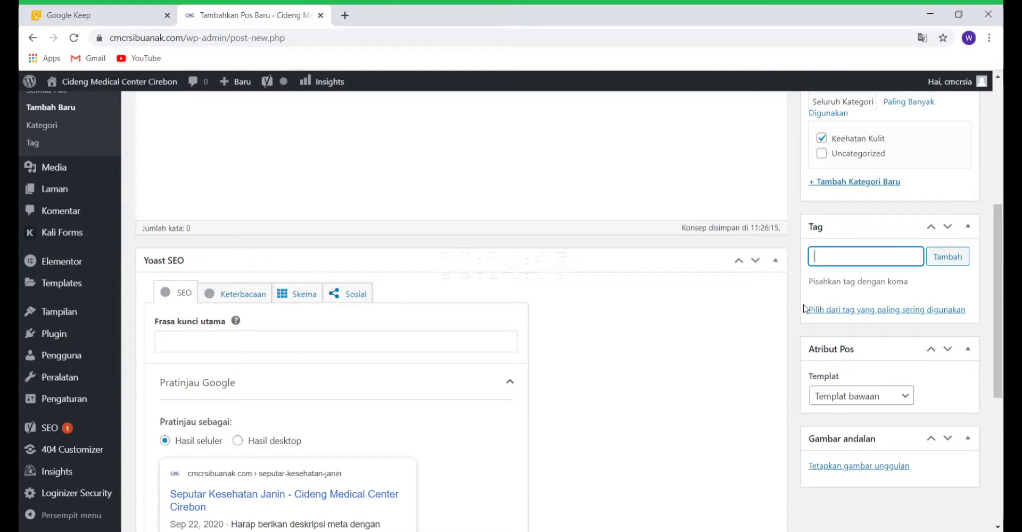
- Write two placeholder paragraphs in the post body, "kajsdkajsdkasjdh" and "kjasndkajsd"
scroll(509, 285, up, 4)
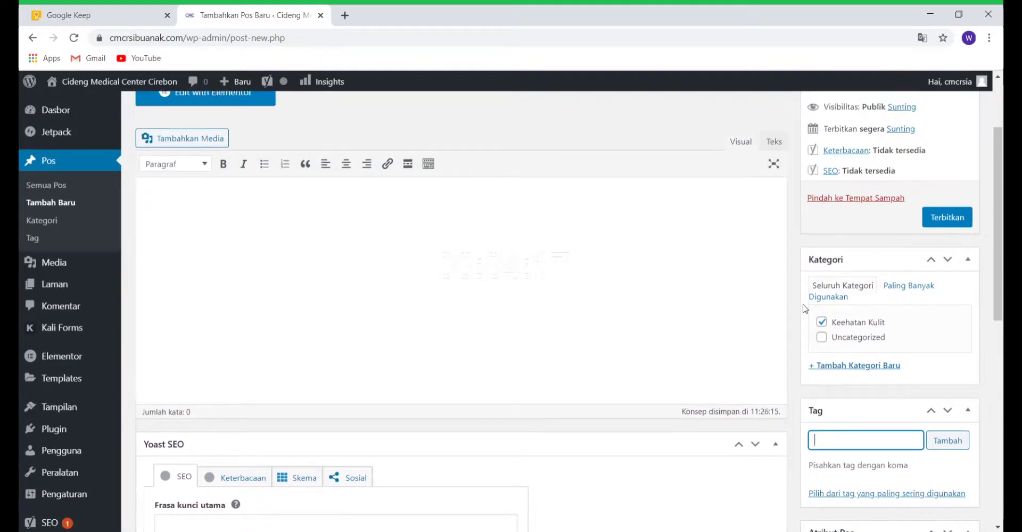
click(487, 284)
text(kajsdkajsdkasjdh)
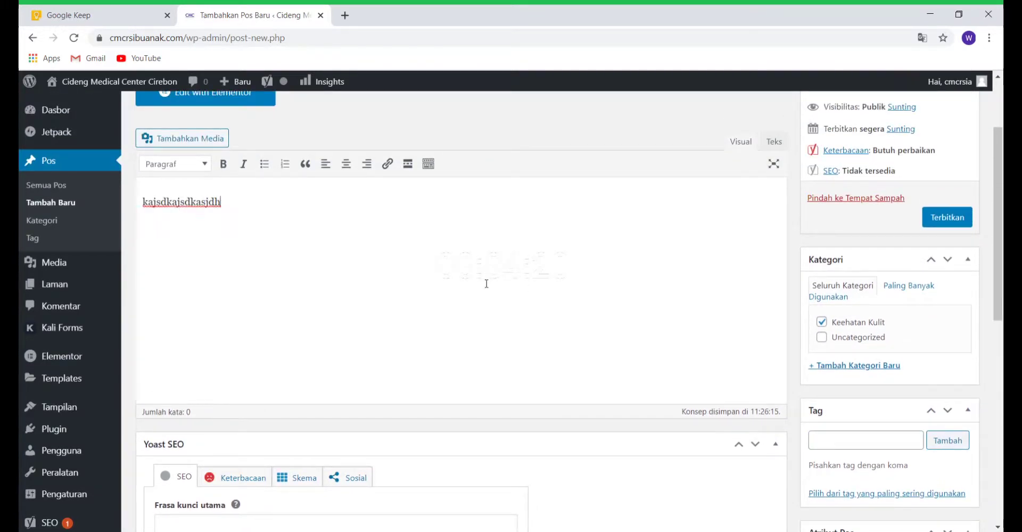
key(Return)
text(kjasndkajsd)
key(Return)
- Upload the Foto Facial Wash image from the computer as new media for the post
click(217, 140)
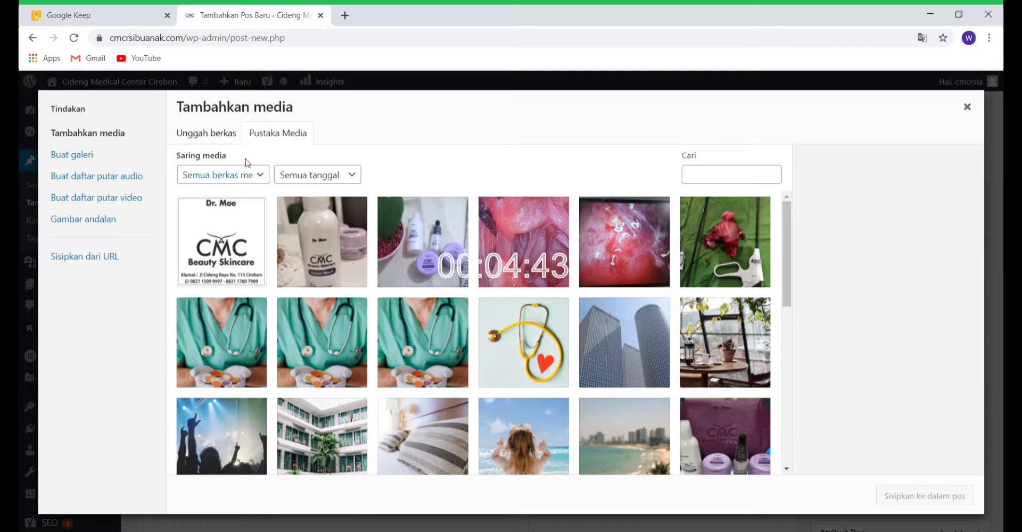
click(220, 139)
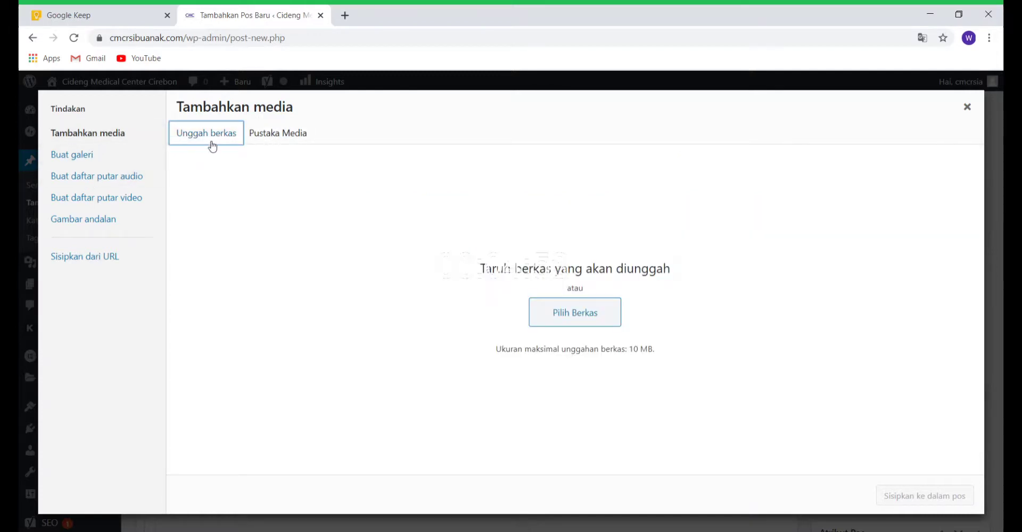
click(587, 318)
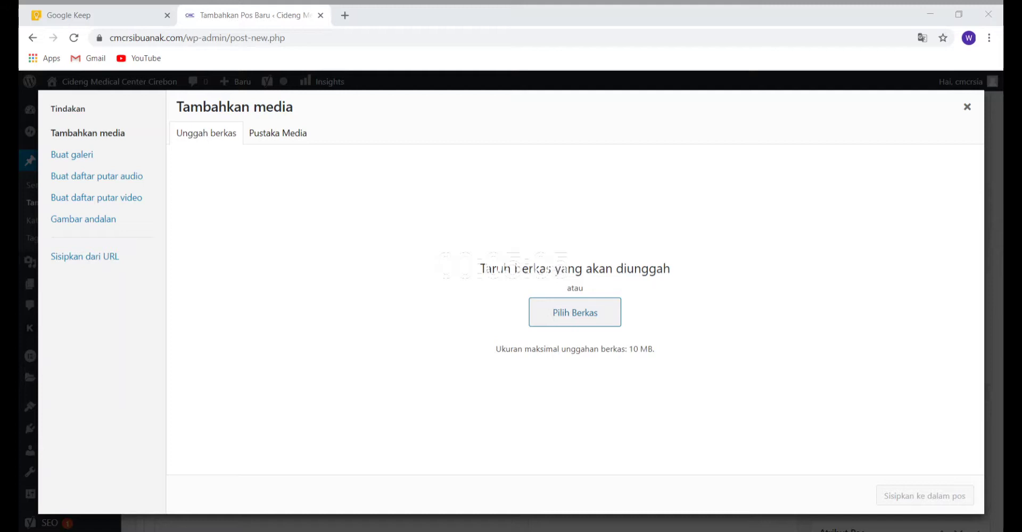
drag(19, 294, 397, 294)
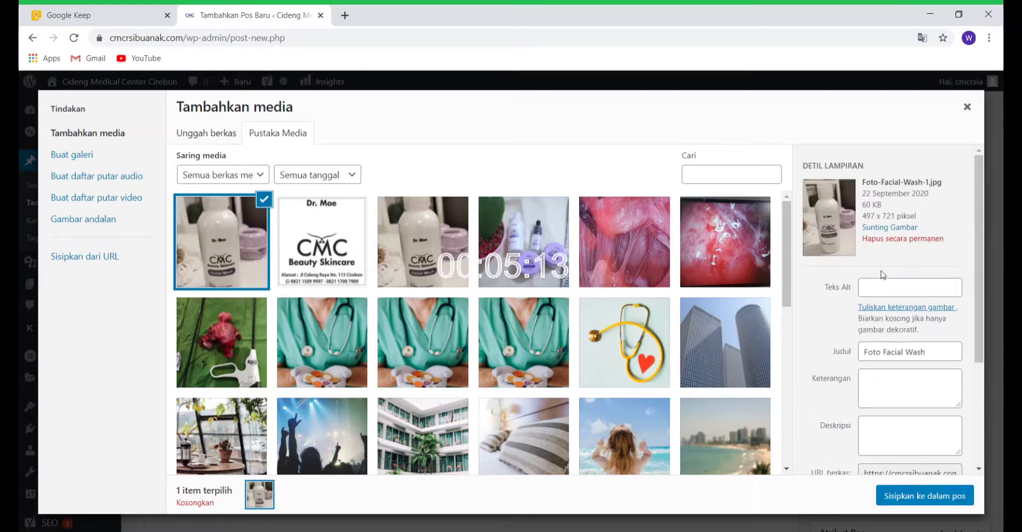
- Set the uploaded image's alt text to "Foto Facial Wash" by copying its title
click(879, 288)
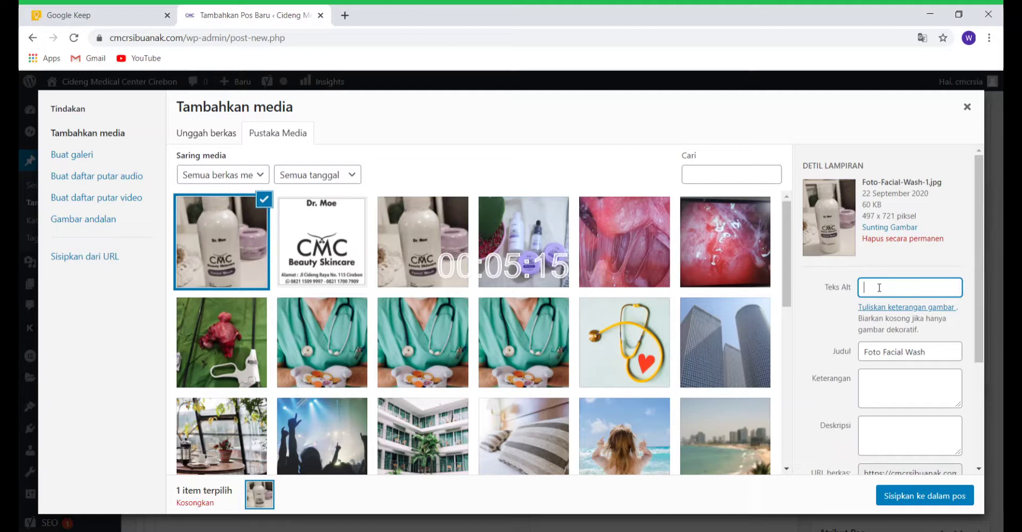
click(917, 354)
click(897, 288)
click(904, 352)
key(ctrl+a)
key(ctrl+c)
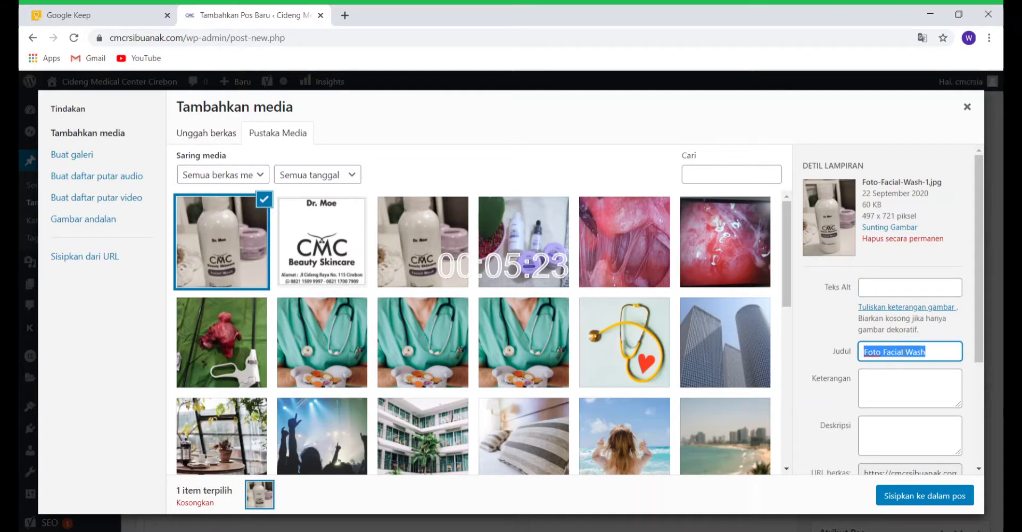
click(907, 287)
key(ctrl+v)
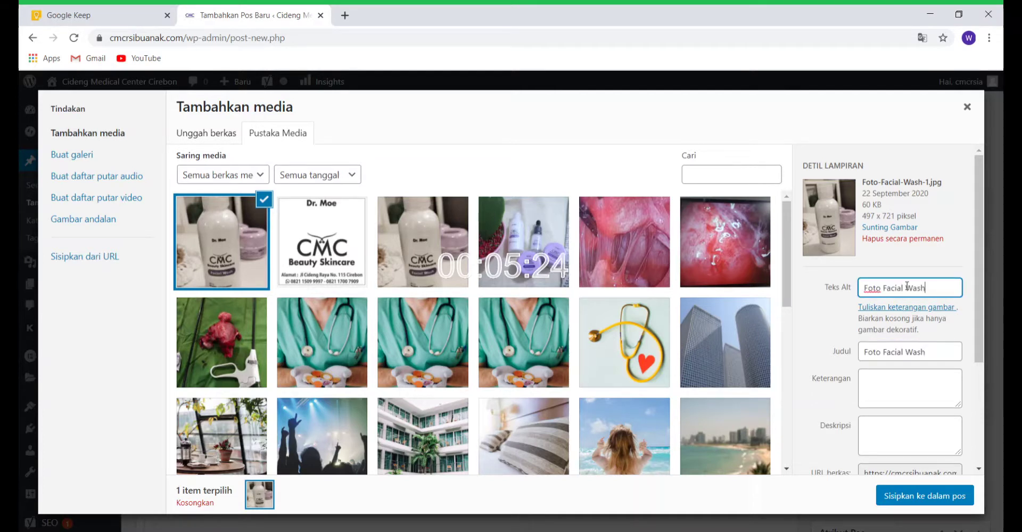
- Review the image's attachment display settings and insert the image into the post body below the placeholder paragraphs
click(889, 379)
scroll(888, 383, down, 1)
scroll(889, 383, down, 1)
scroll(888, 384, up, 2)
scroll(888, 383, down, 1)
scroll(889, 383, down, 3)
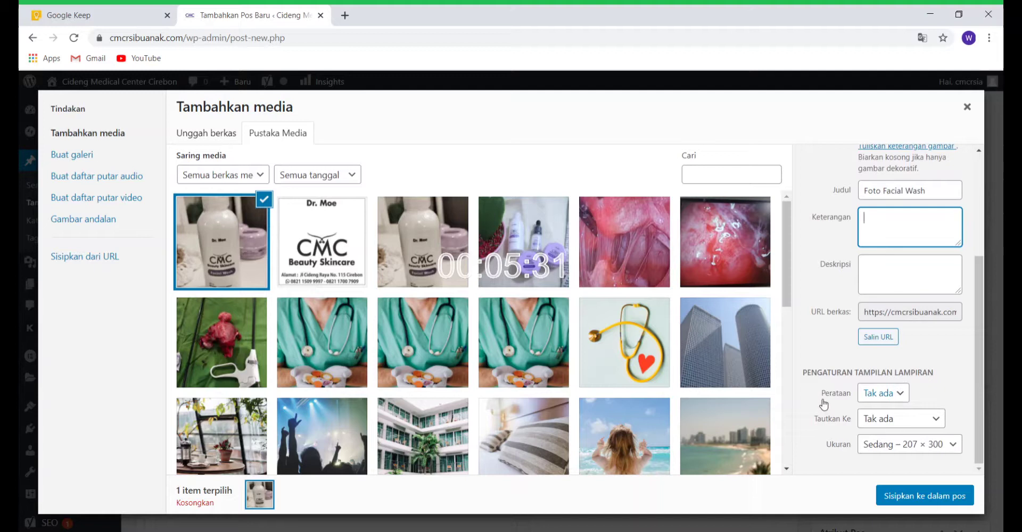
click(916, 495)
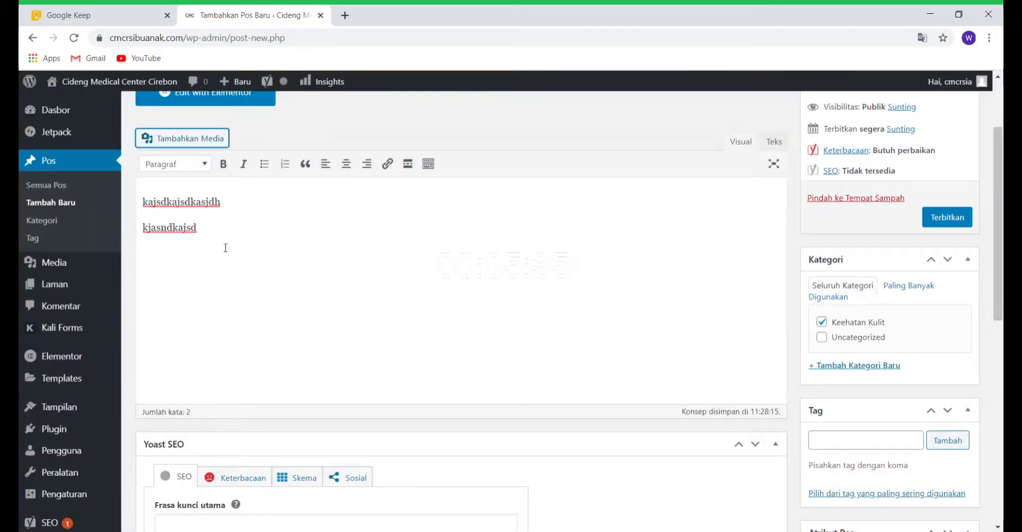
click(225, 226)
- Add the placeholder paragraphs "ALKSdjlaskdjlaskdjla" and "askdkasjda" below the image, leaving an empty line after it
click(316, 361)
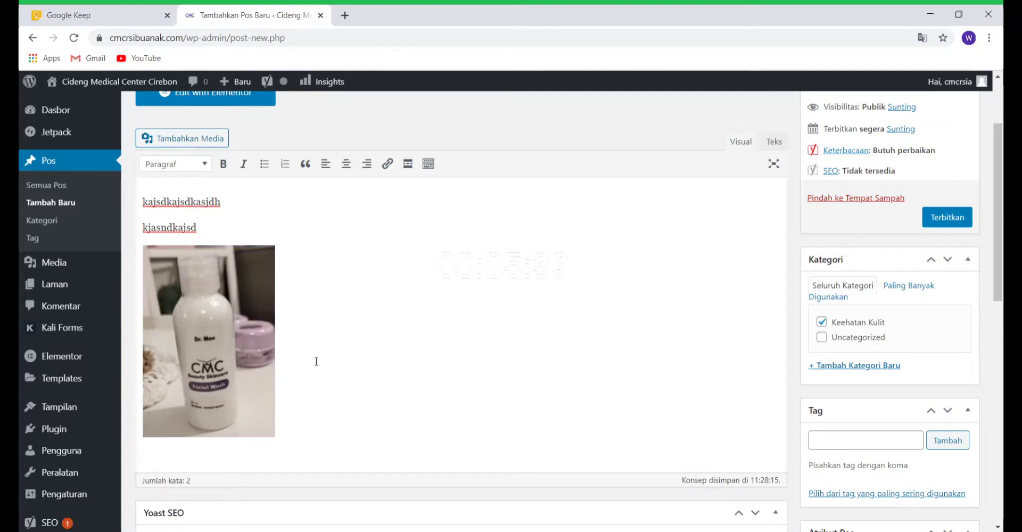
key(Return)
key(Return)
text(ALKSdjlaskdjlaskdjla)
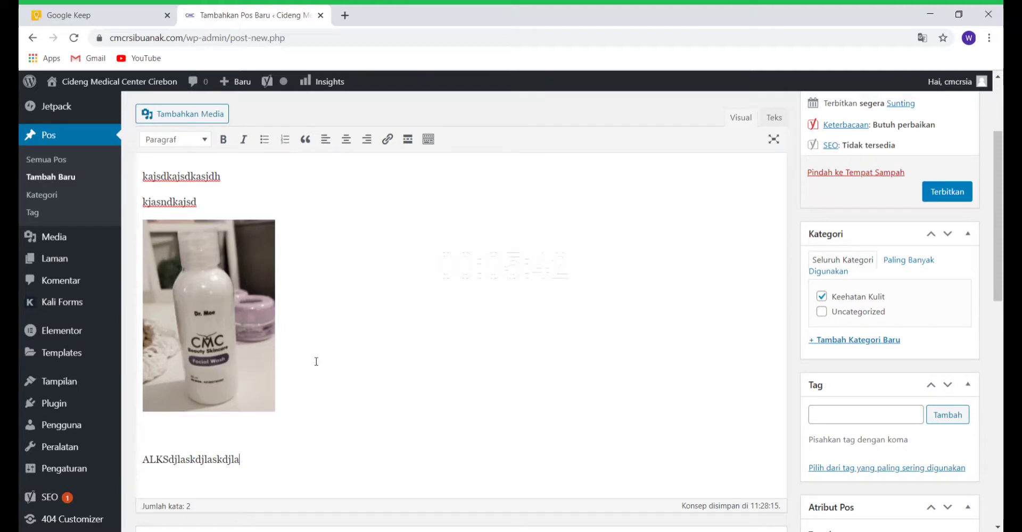
key(Return)
text(askdkasjda)
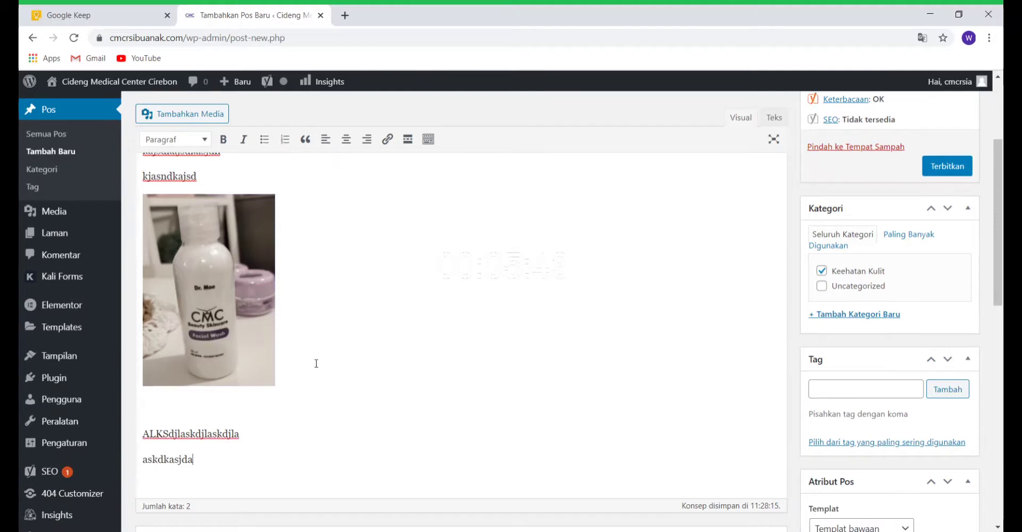
key(Return)
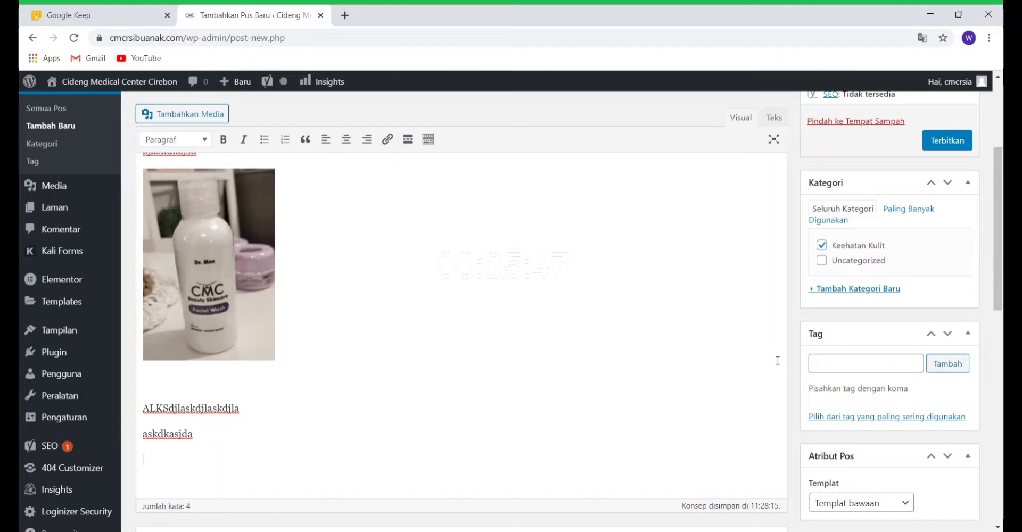
- Review the Yoast SEO settings below the post body, including the focus keyphrase field and the Google preview
scroll(793, 375, down, 3)
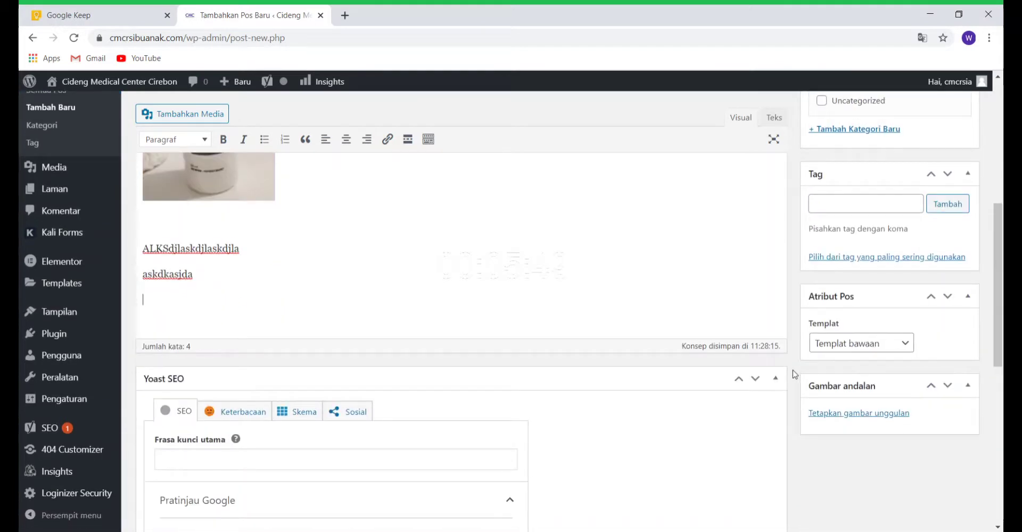
scroll(795, 374, down, 3)
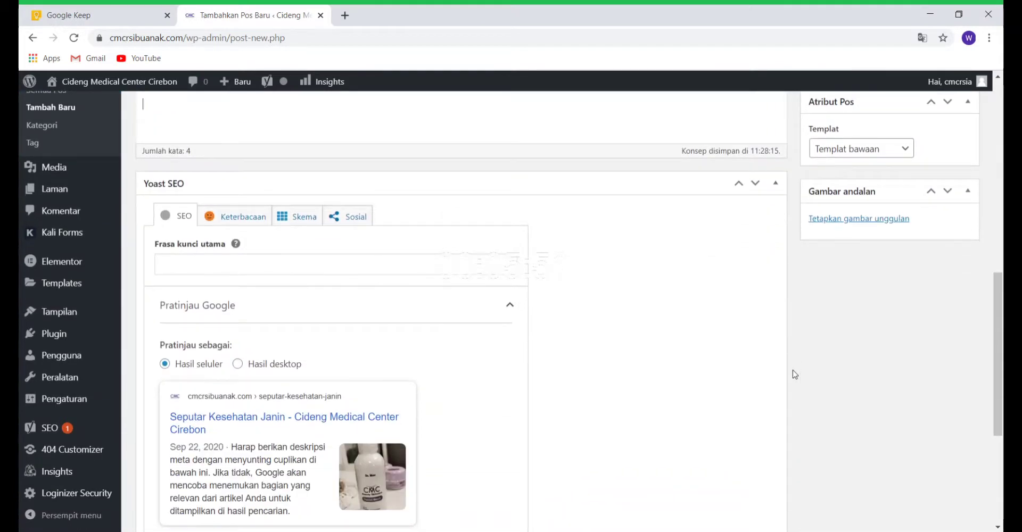
scroll(794, 374, down, 1)
scroll(795, 373, down, 1)
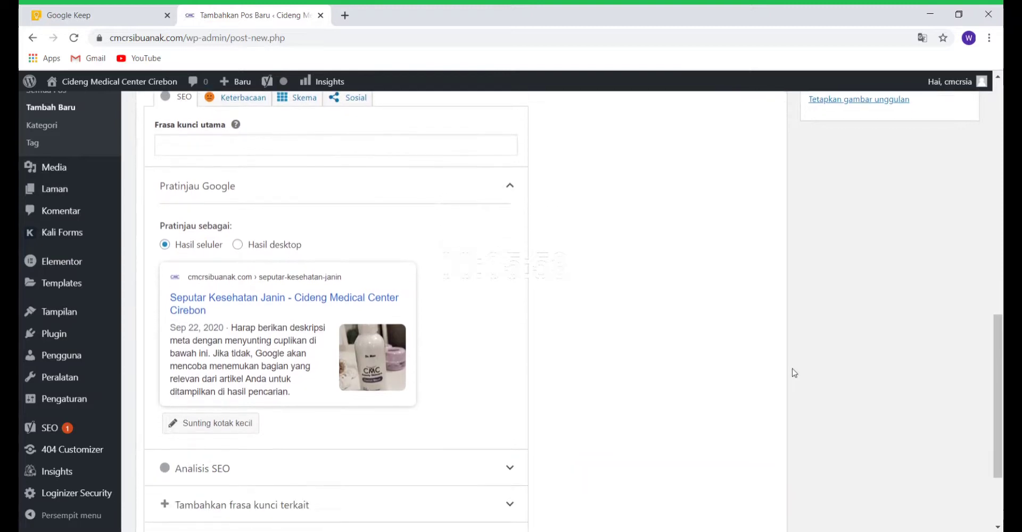
scroll(794, 373, down, 2)
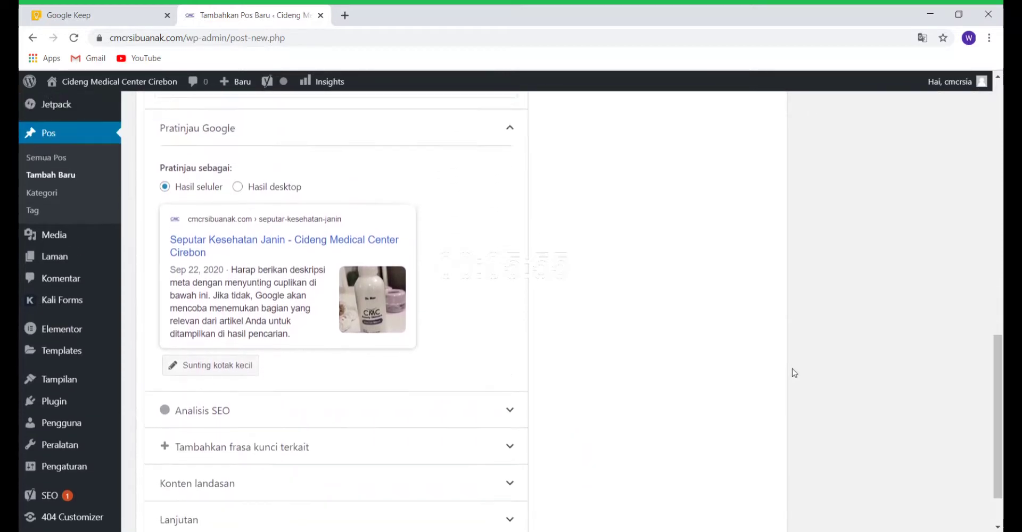
scroll(795, 374, up, 3)
scroll(795, 373, up, 1)
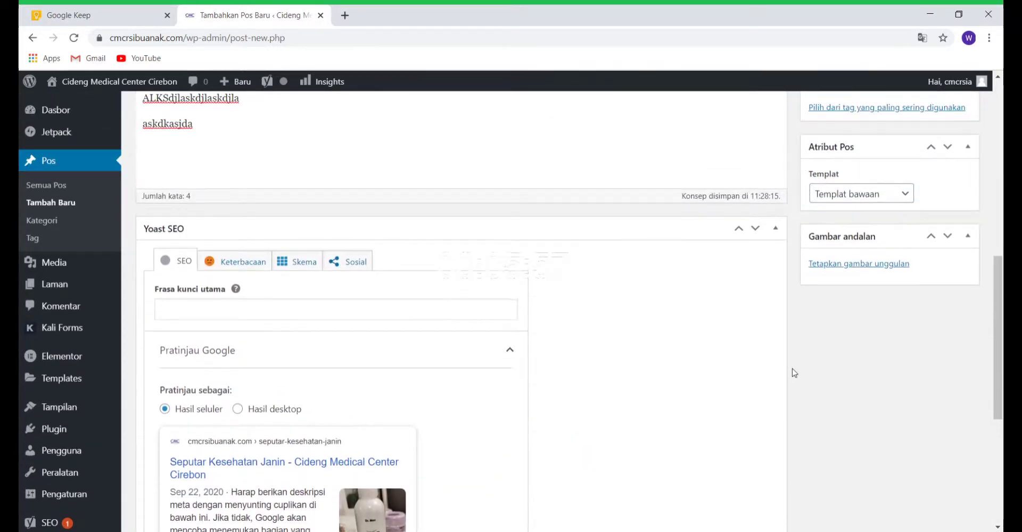
- Collapse the Yoast SEO box, try its reordering controls, and expand the box again
click(776, 229)
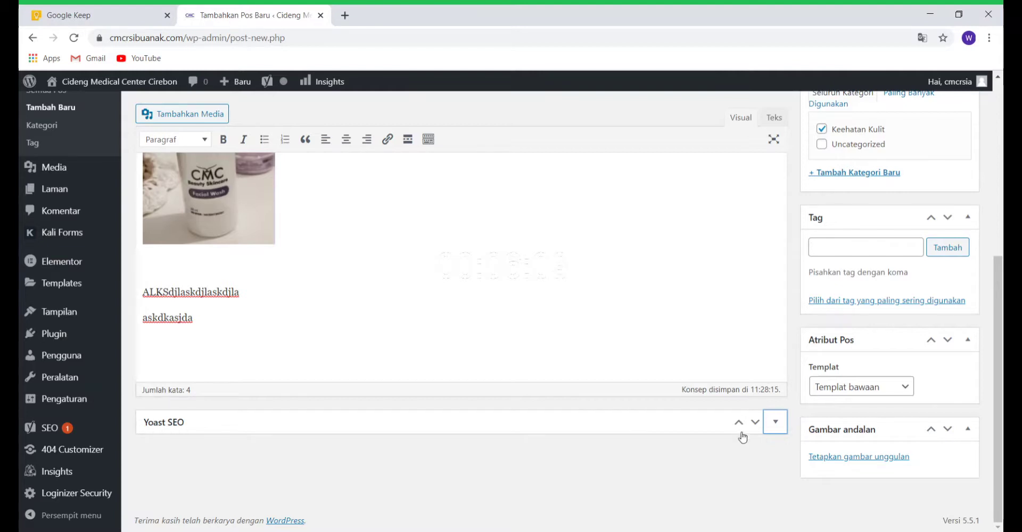
click(756, 424)
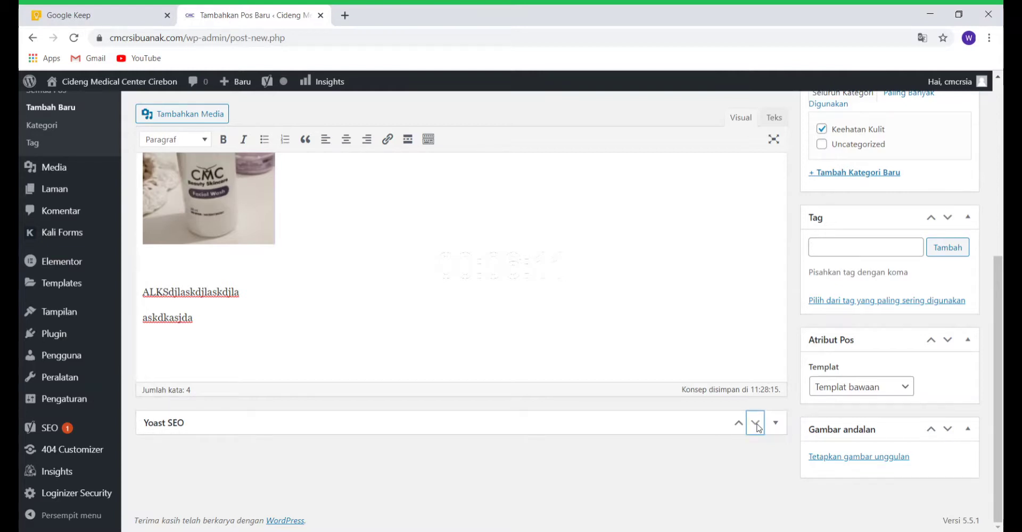
click(740, 425)
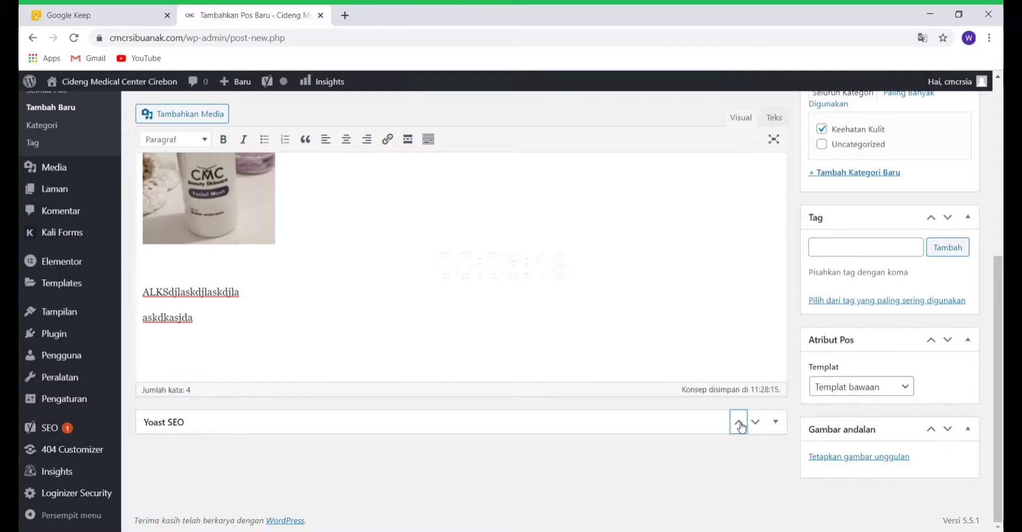
click(755, 423)
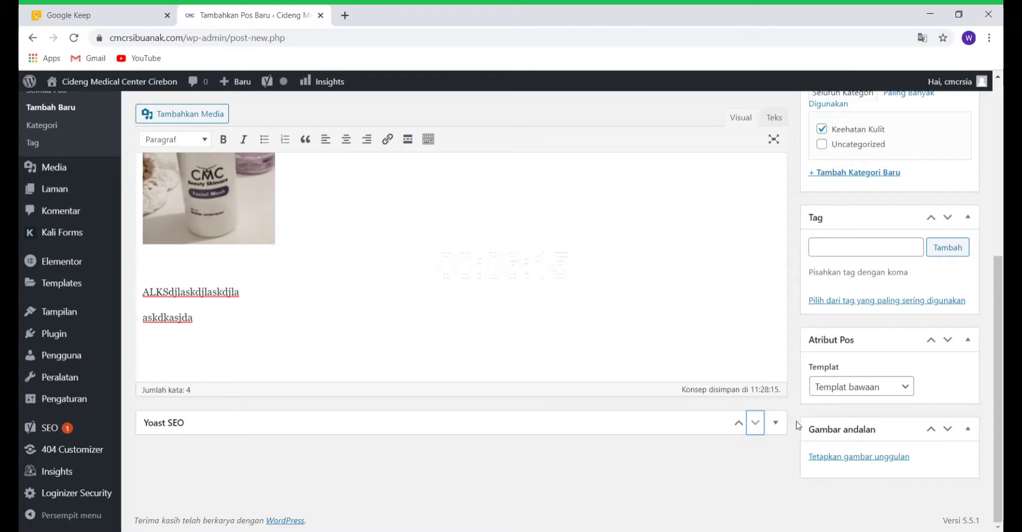
click(775, 424)
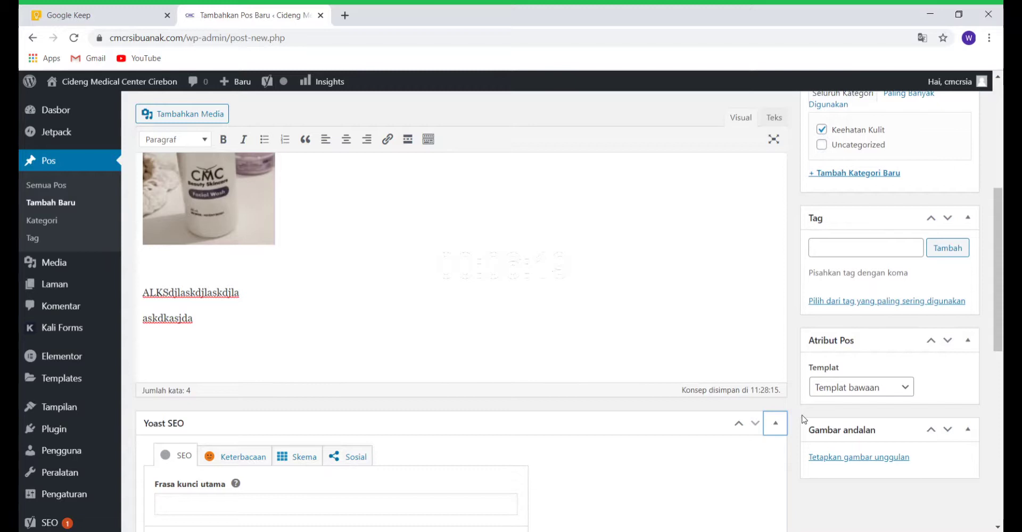
- Format the first body paragraph, "kajsdkajsdkasjdh", as bold and italic
scroll(802, 418, down, 3)
scroll(802, 418, down, 2)
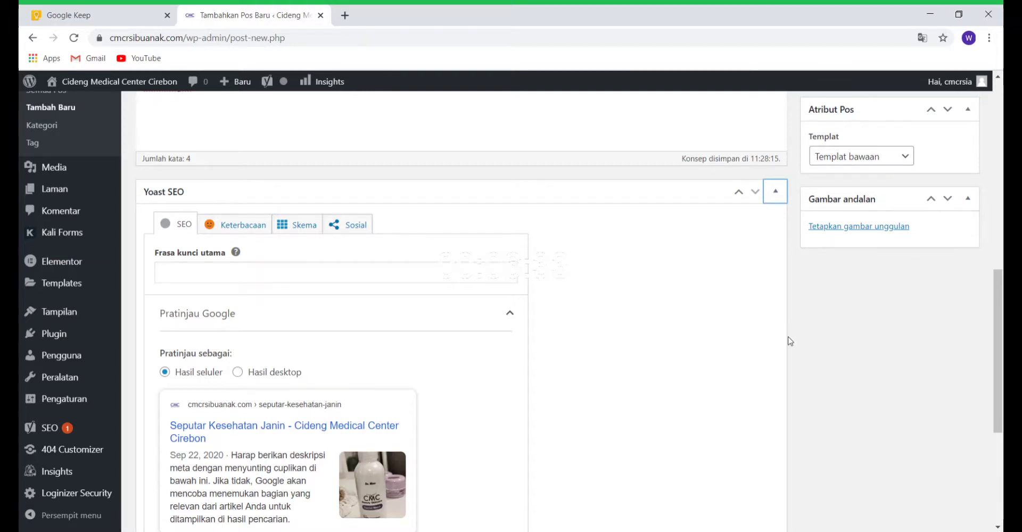
scroll(790, 341, up, 2)
scroll(790, 341, up, 7)
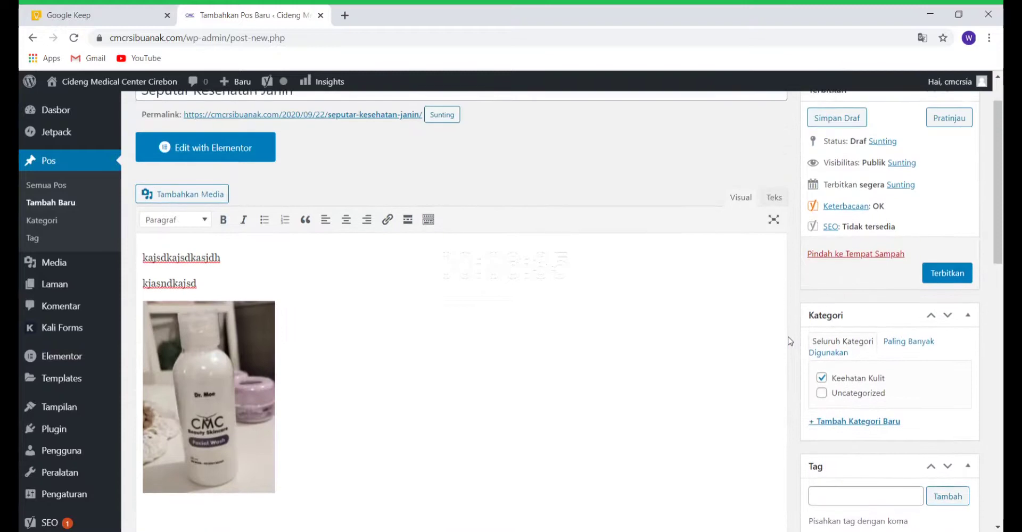
scroll(790, 341, up, 1)
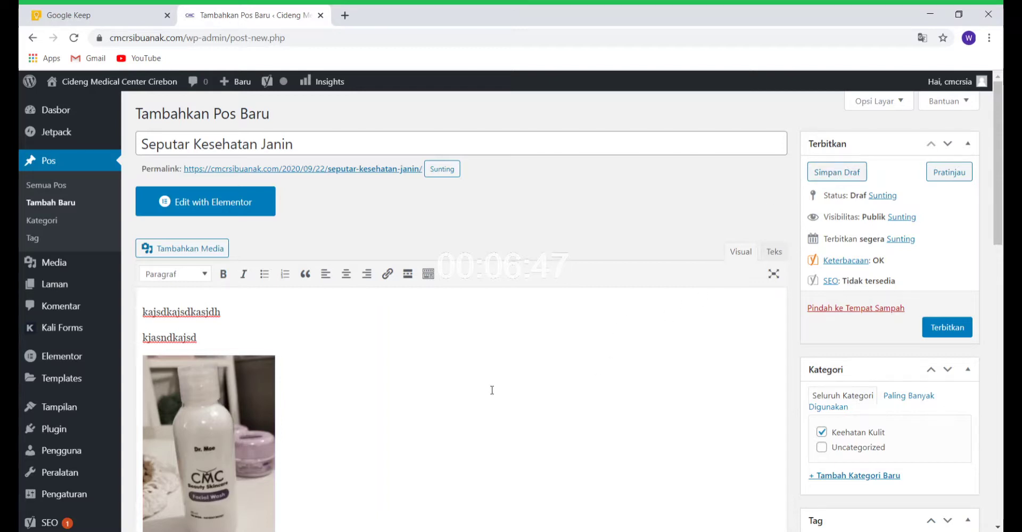
double_click(249, 312)
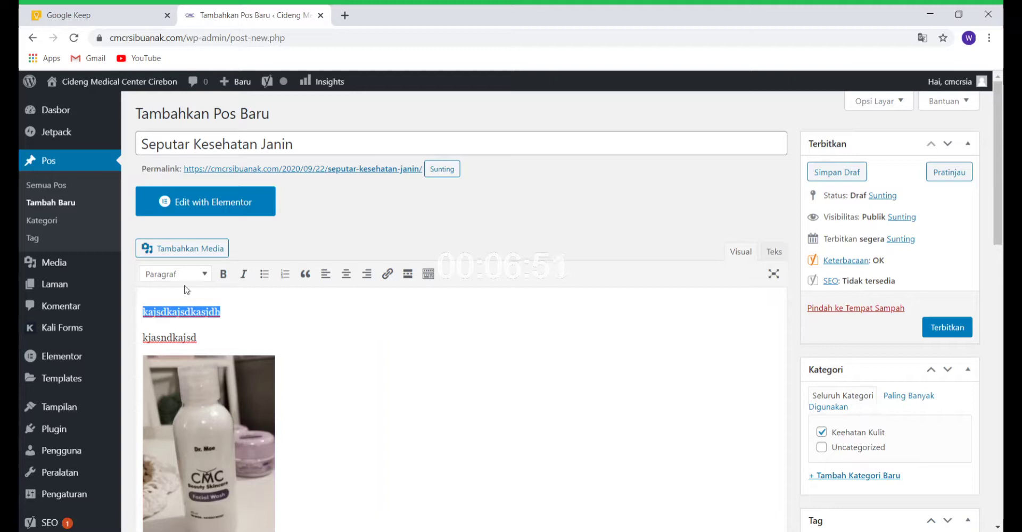
click(224, 275)
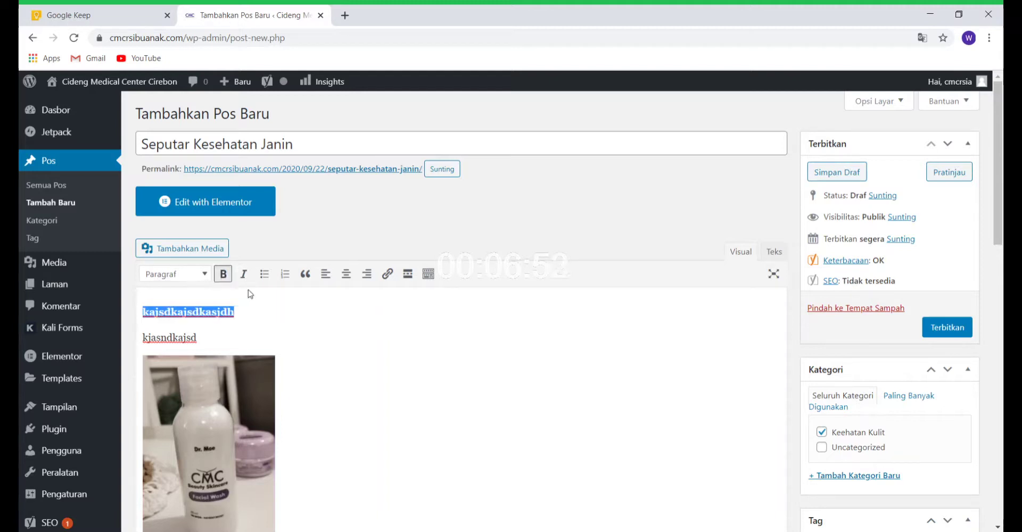
click(243, 276)
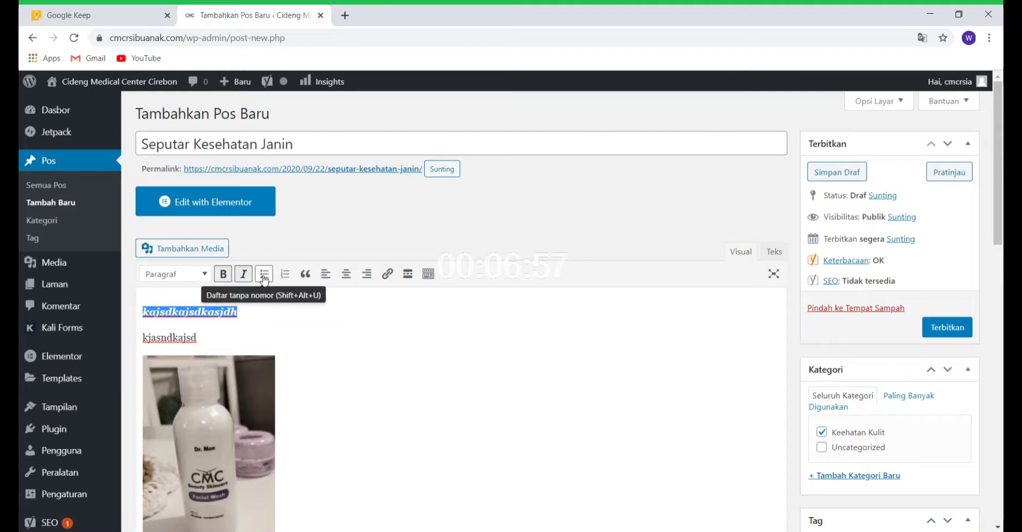
- Make the bold italic first paragraph a bulleted list item, switch it to a numbered list, and deselect it
scroll(264, 277, down, 1)
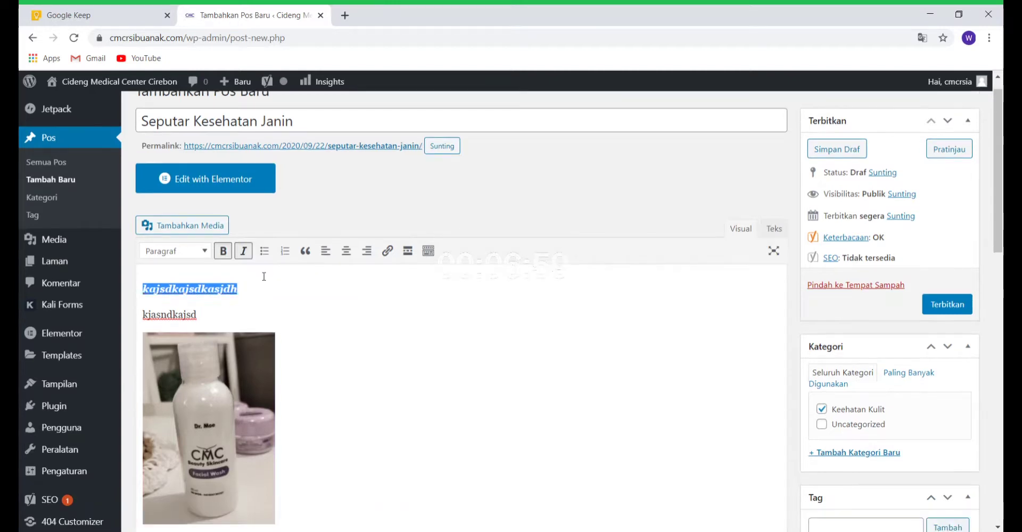
click(265, 256)
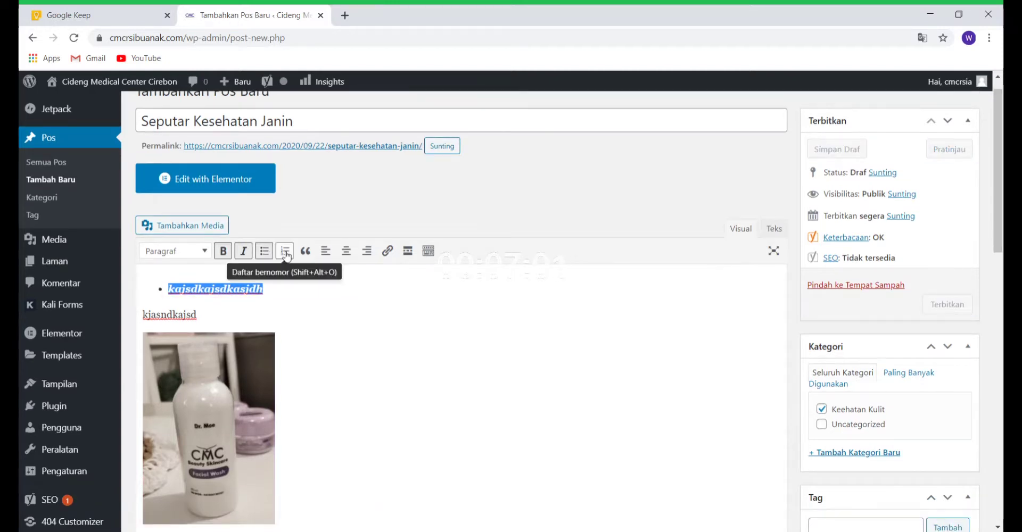
click(285, 254)
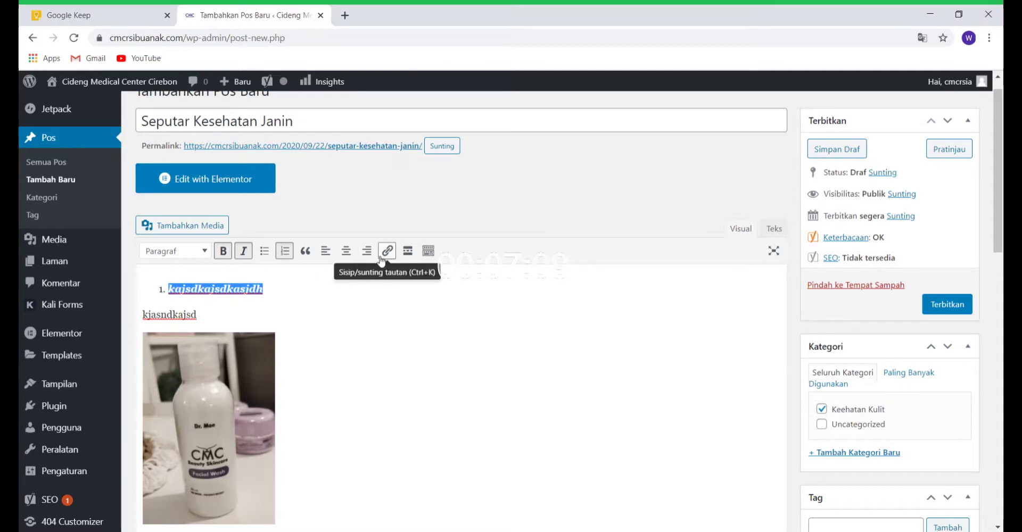
click(334, 290)
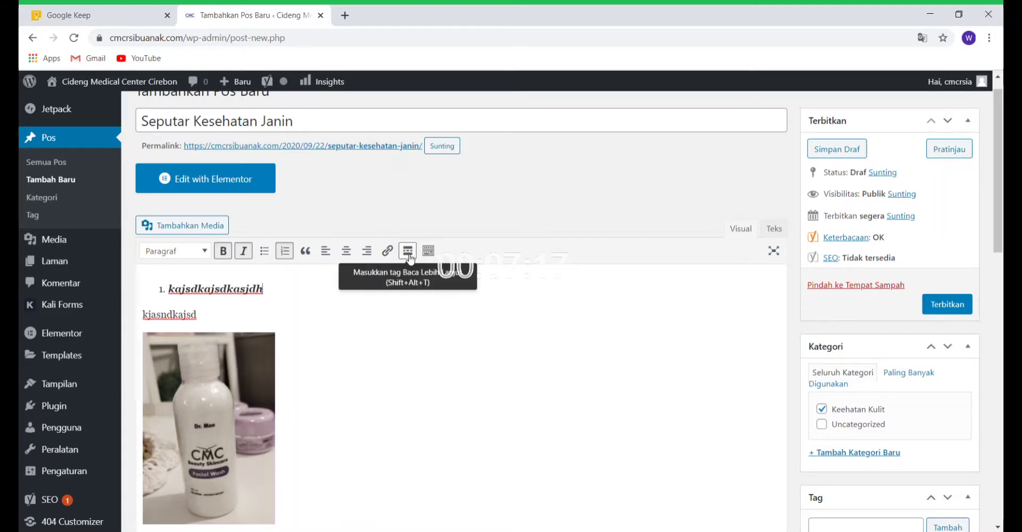
click(356, 304)
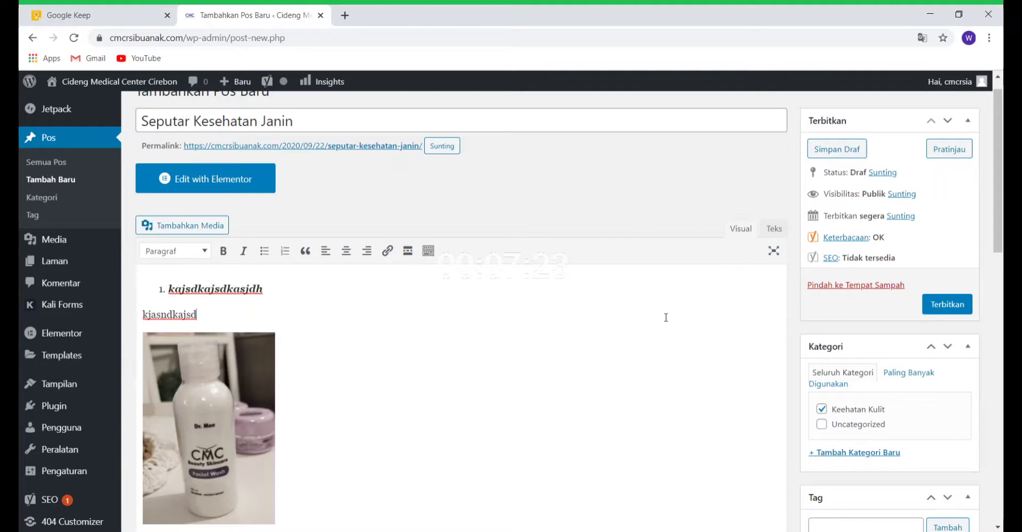
- Check the post's content once more and publish the post
scroll(710, 348, down, 3)
scroll(710, 349, down, 4)
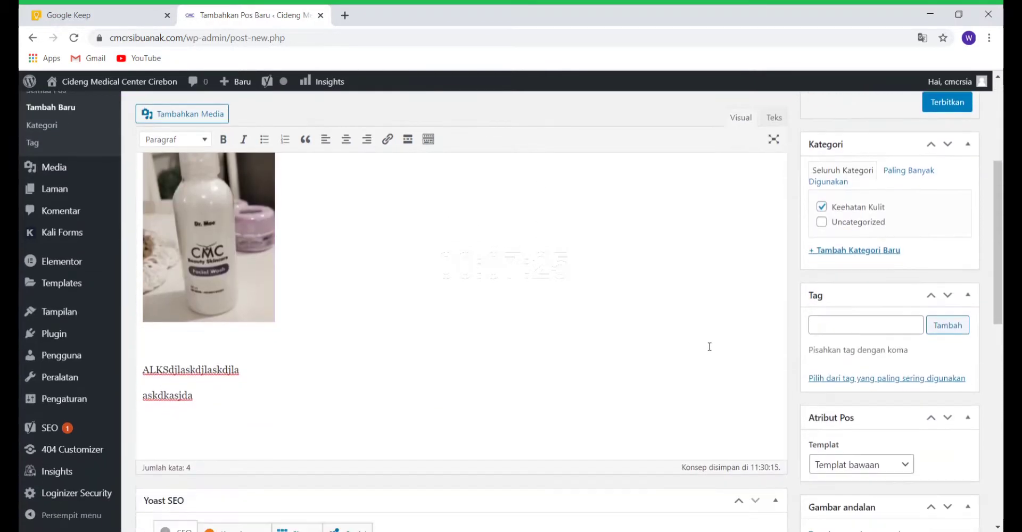
scroll(710, 351, up, 6)
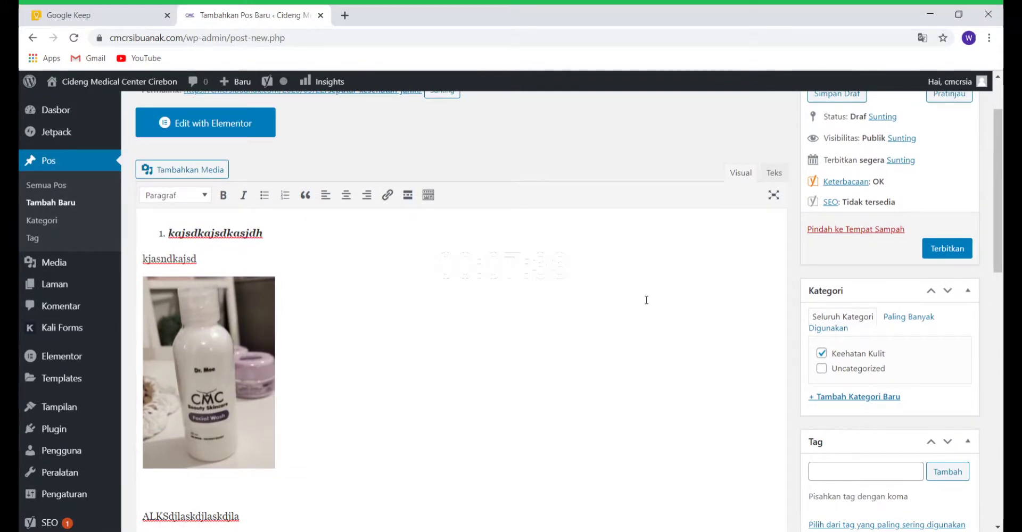
scroll(646, 301, up, 2)
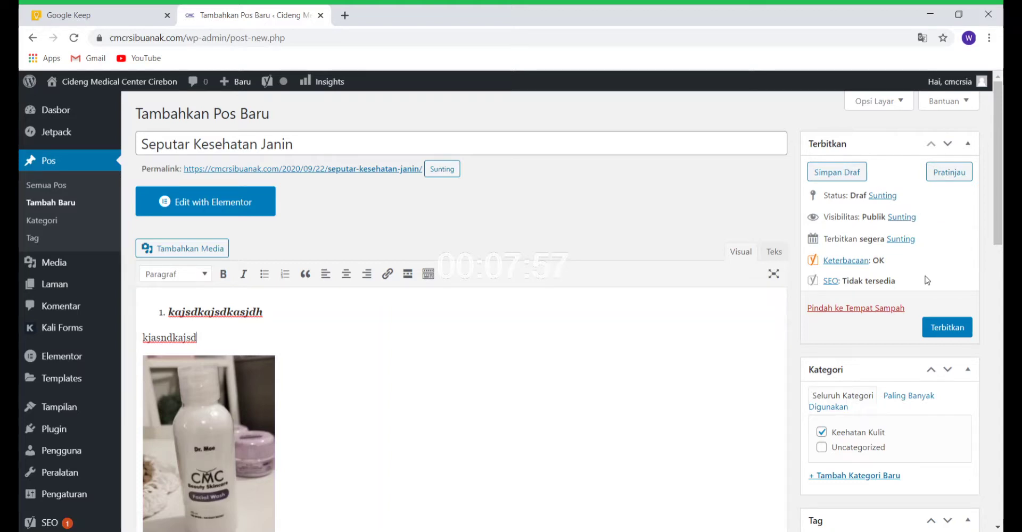
click(945, 334)
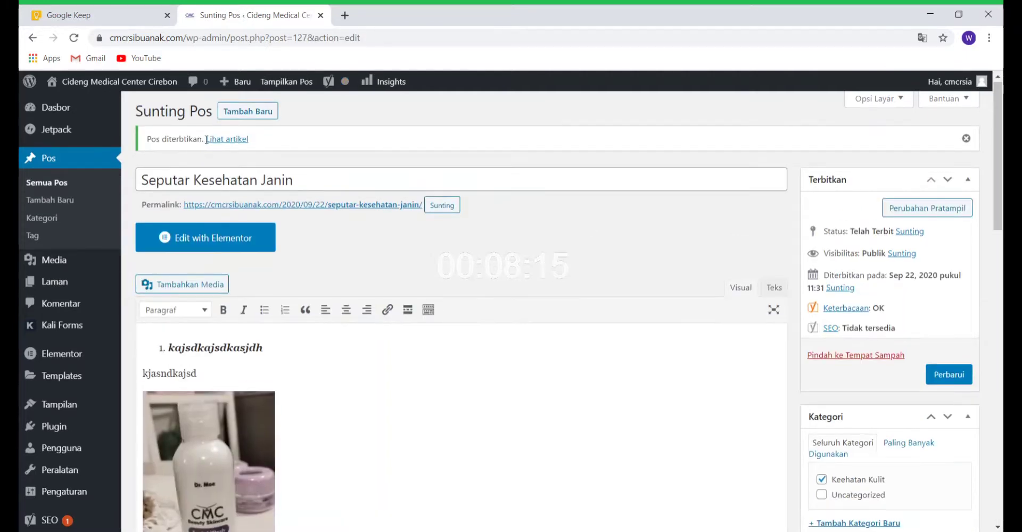
- Open the published article on the site and look through its title, text, image, comment section and footer
click(224, 141)
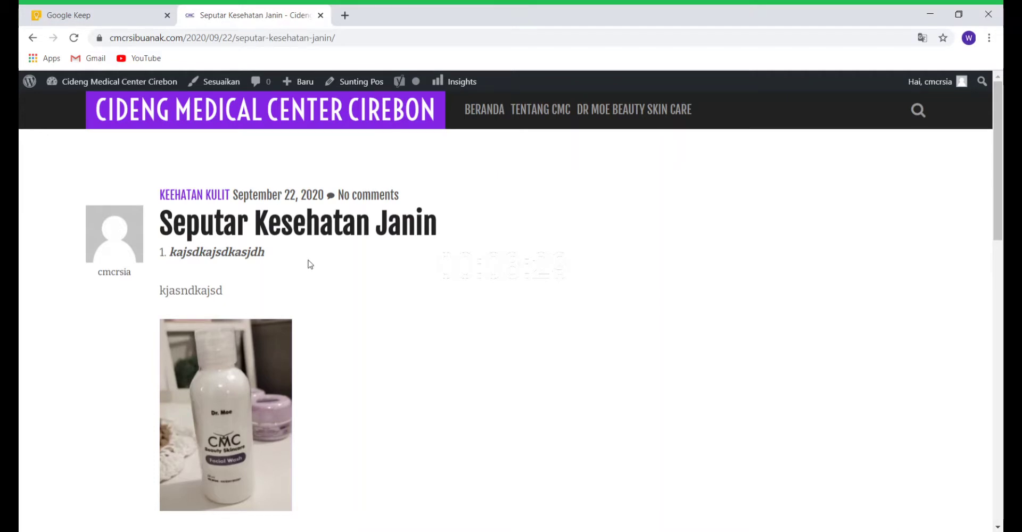
scroll(307, 262, down, 3)
scroll(307, 261, down, 6)
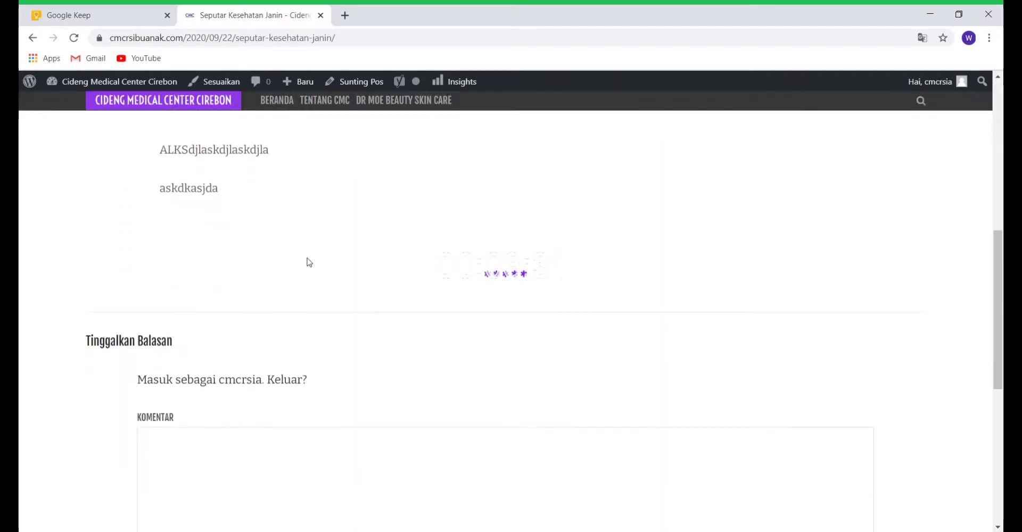
scroll(307, 262, down, 1)
click(308, 259)
scroll(476, 258, down, 3)
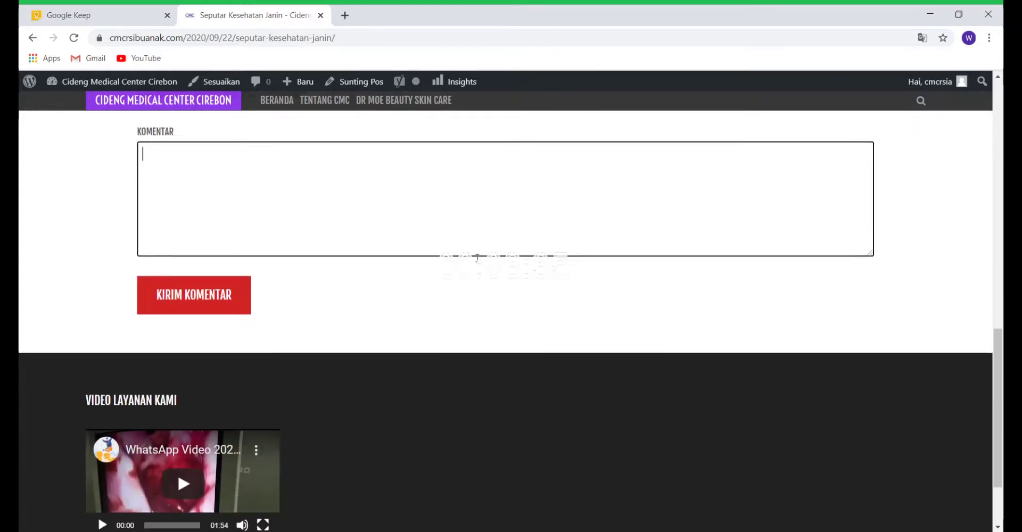
scroll(478, 262, up, 1)
scroll(478, 262, up, 10)
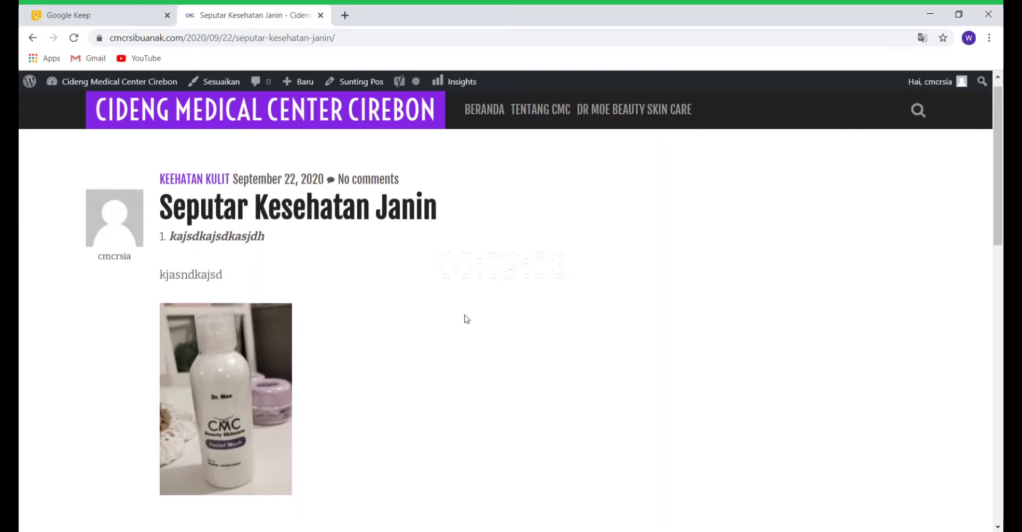
scroll(467, 319, down, 9)
scroll(466, 320, down, 1)
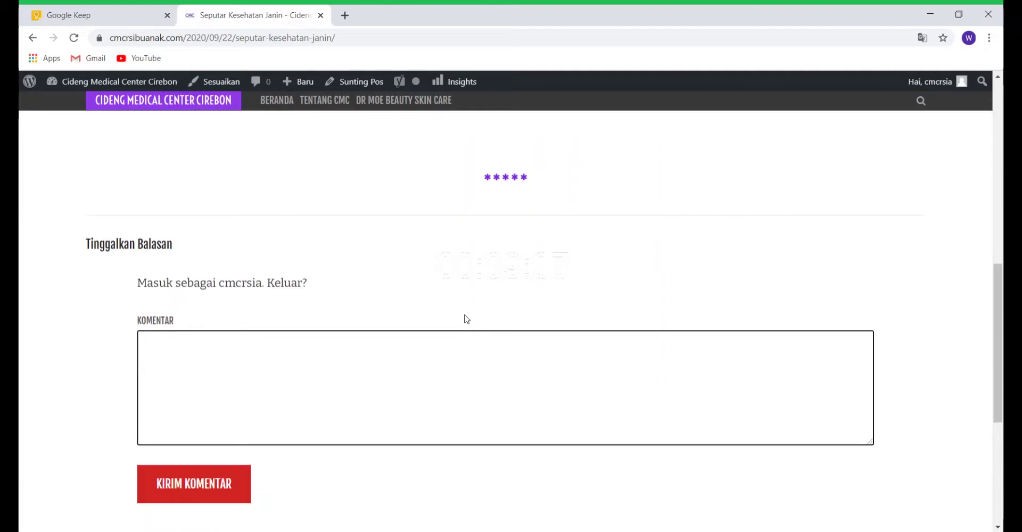
scroll(467, 319, down, 5)
scroll(467, 319, up, 1)
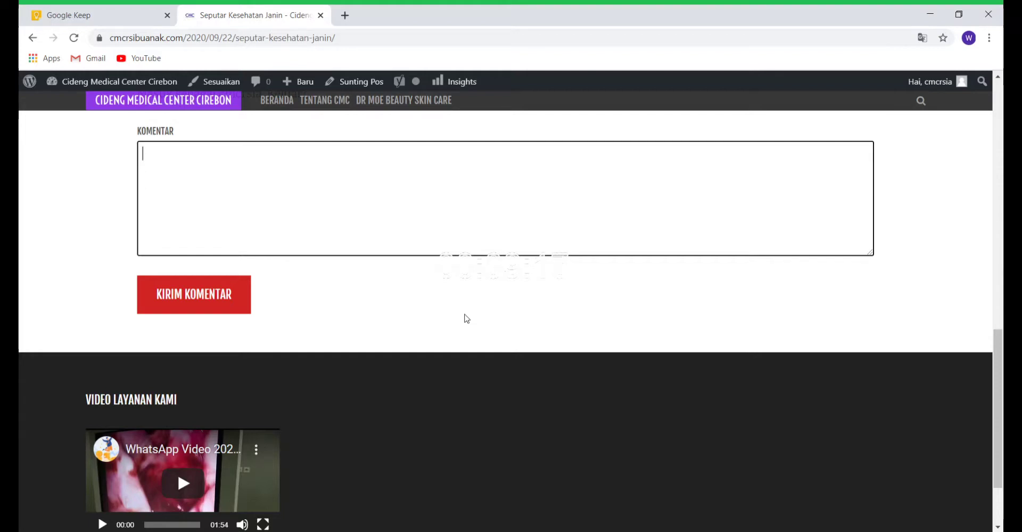
scroll(466, 318, down, 2)
scroll(466, 318, up, 10)
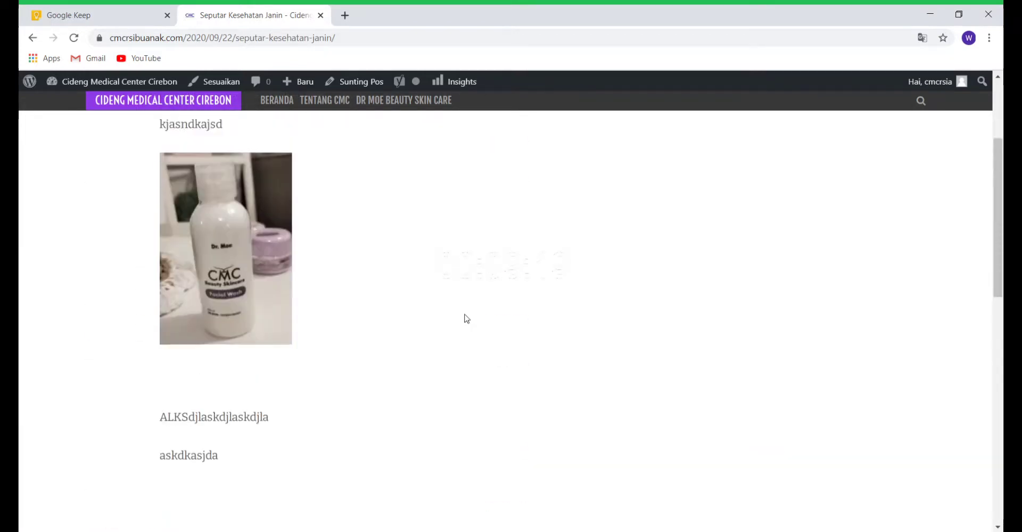
scroll(466, 318, up, 4)
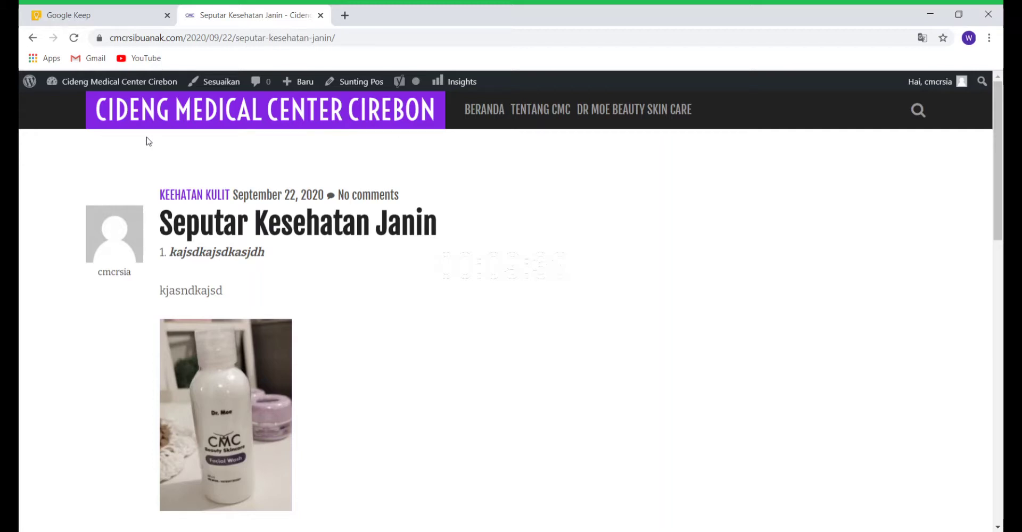
- Log out of the WordPress account from the published article's page
mouse_move(133, 85)
mouse_move(932, 82)
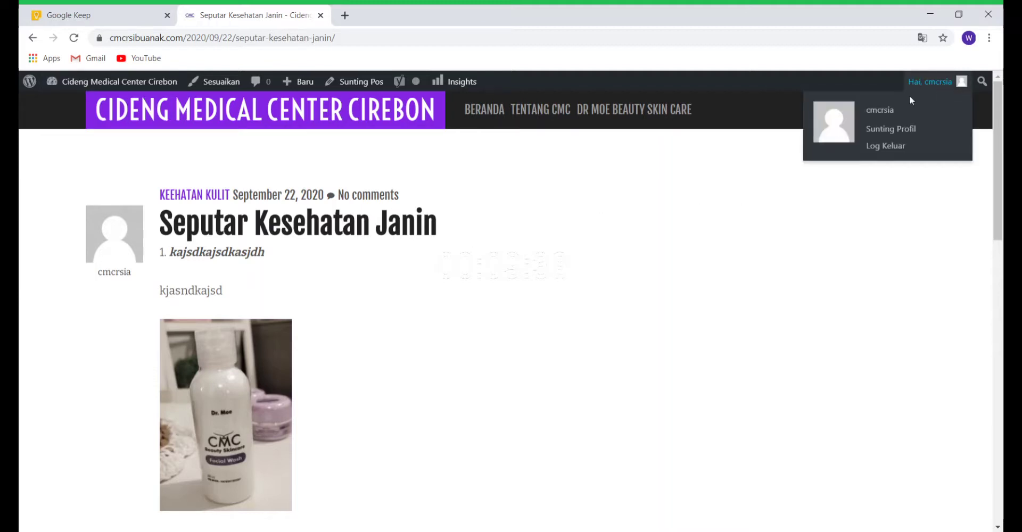
click(893, 149)
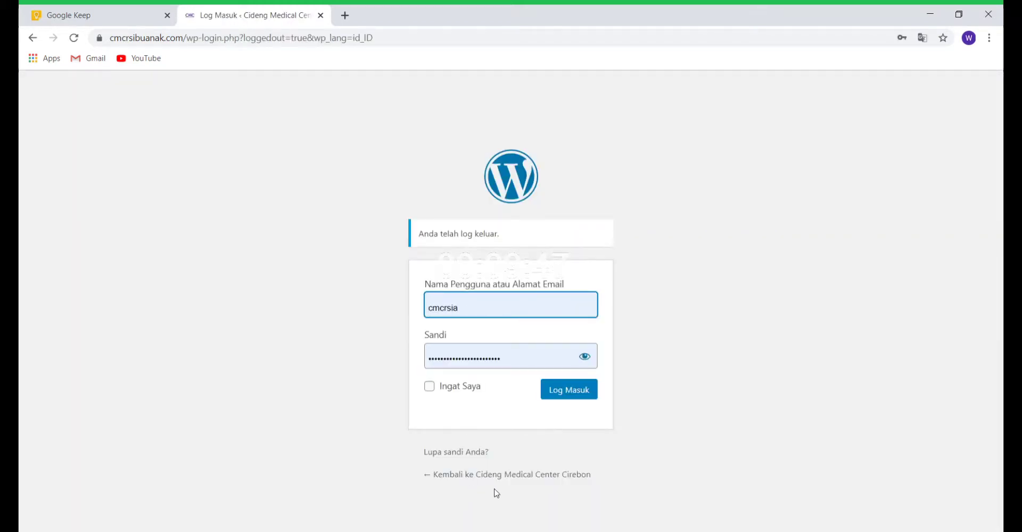
- Return to the Cideng Medical Center site, open its Info CMC page and look through the published post
click(523, 478)
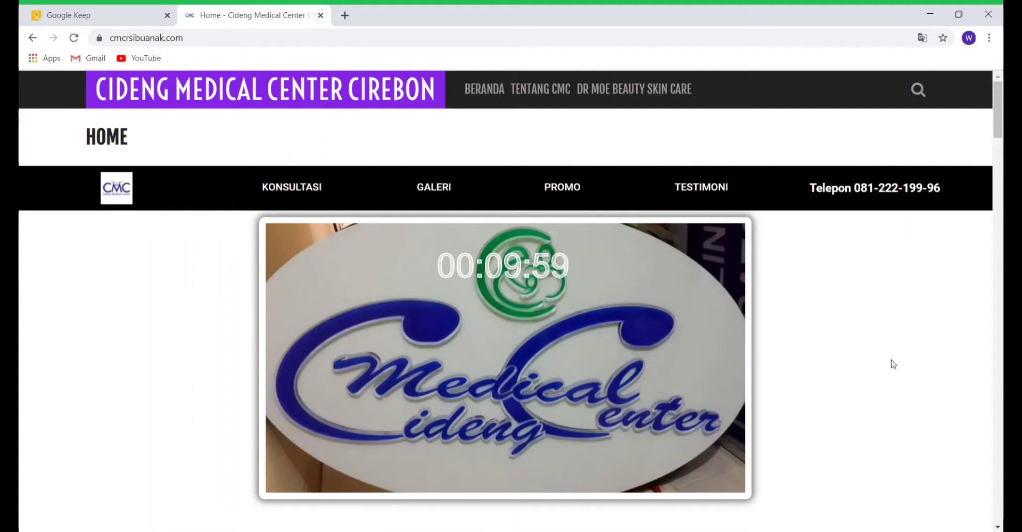
scroll(892, 362, down, 5)
scroll(891, 361, up, 5)
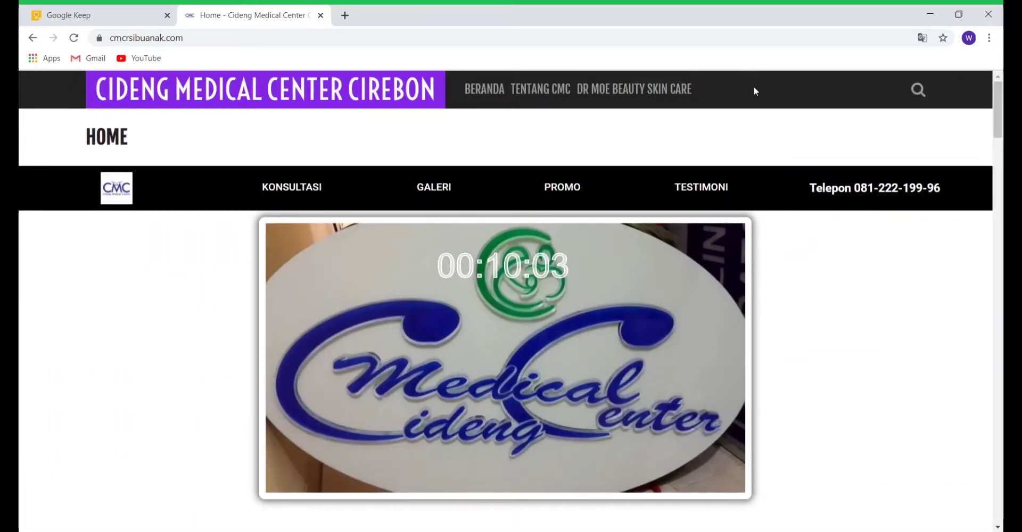
mouse_move(539, 91)
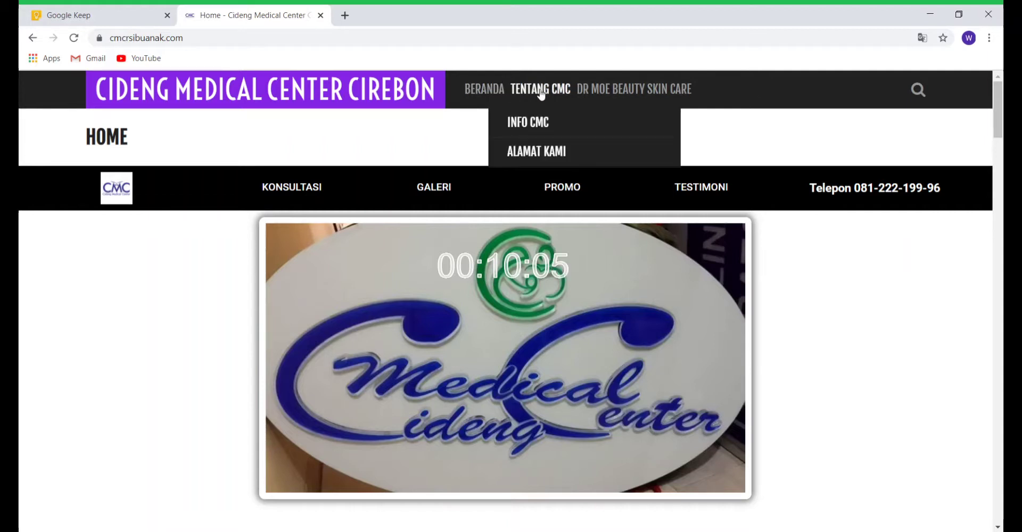
click(538, 124)
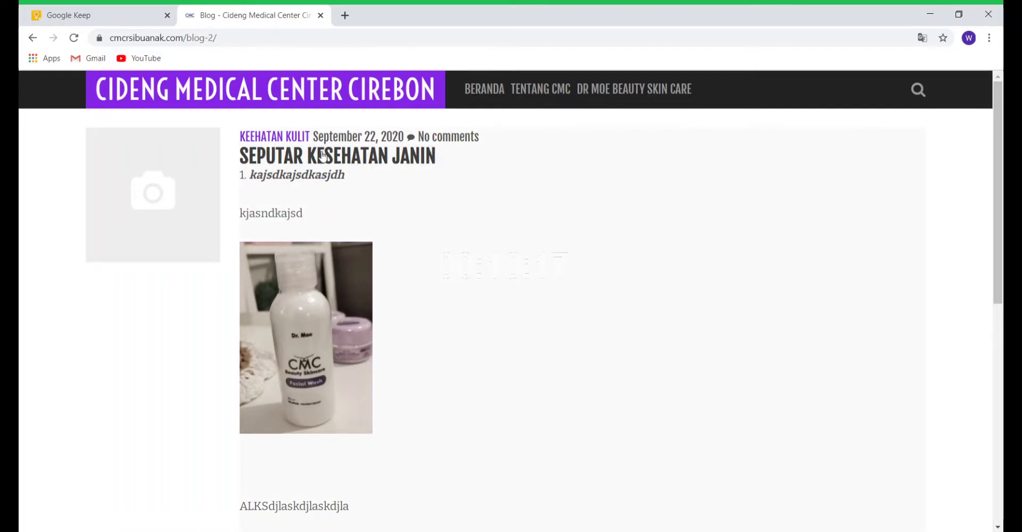
scroll(381, 336, down, 5)
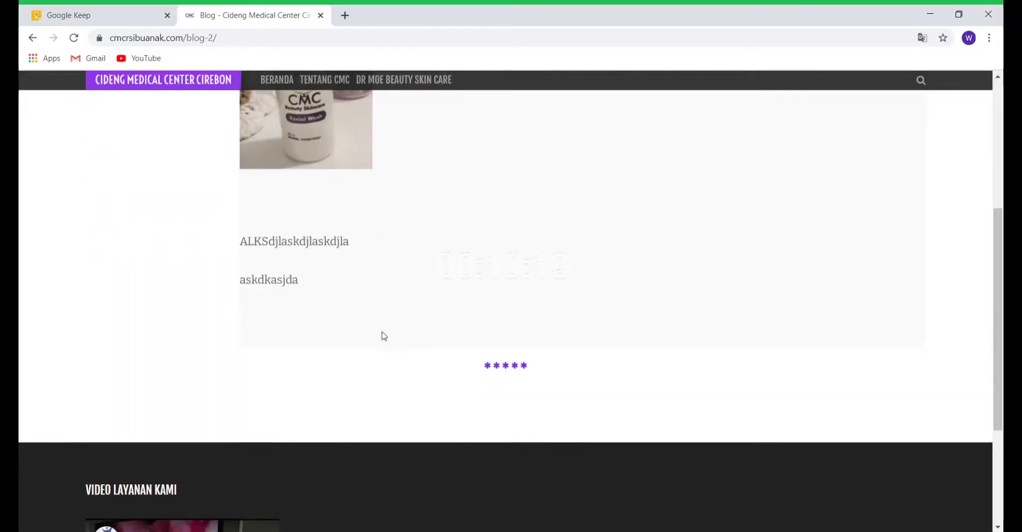
scroll(383, 336, up, 5)
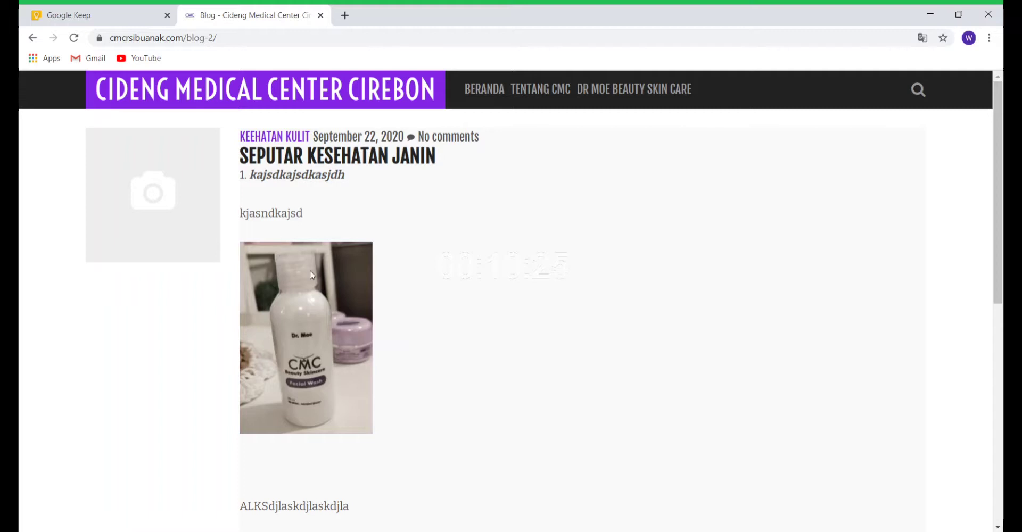
- Go back to the Beranda page and look through its full length, including the promo, gallery, video testimonials and footer
click(480, 100)
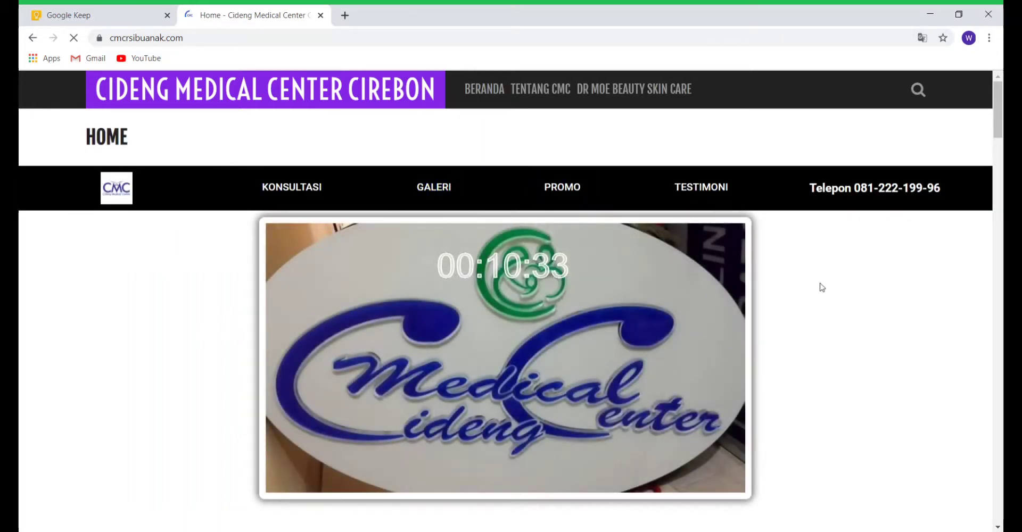
scroll(822, 288, down, 3)
scroll(822, 288, down, 15)
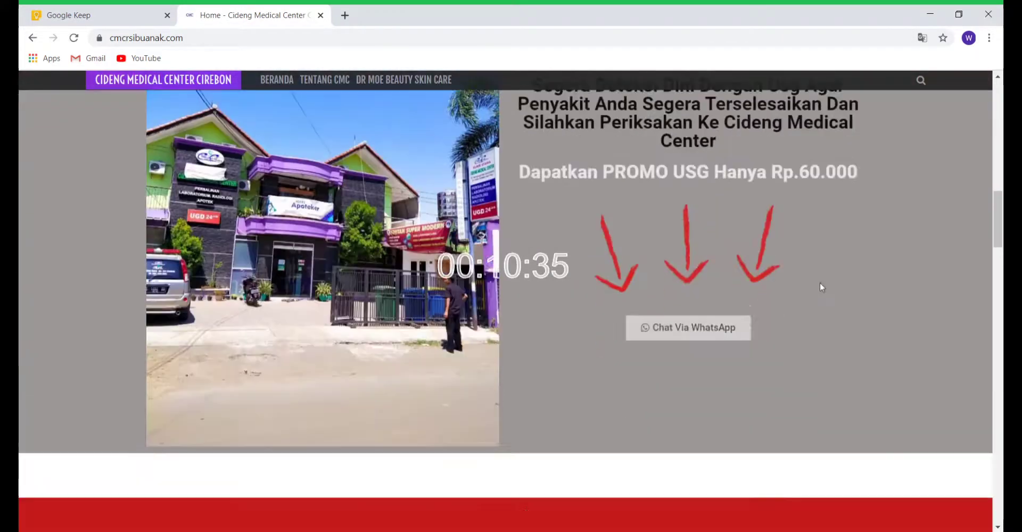
scroll(820, 286, down, 12)
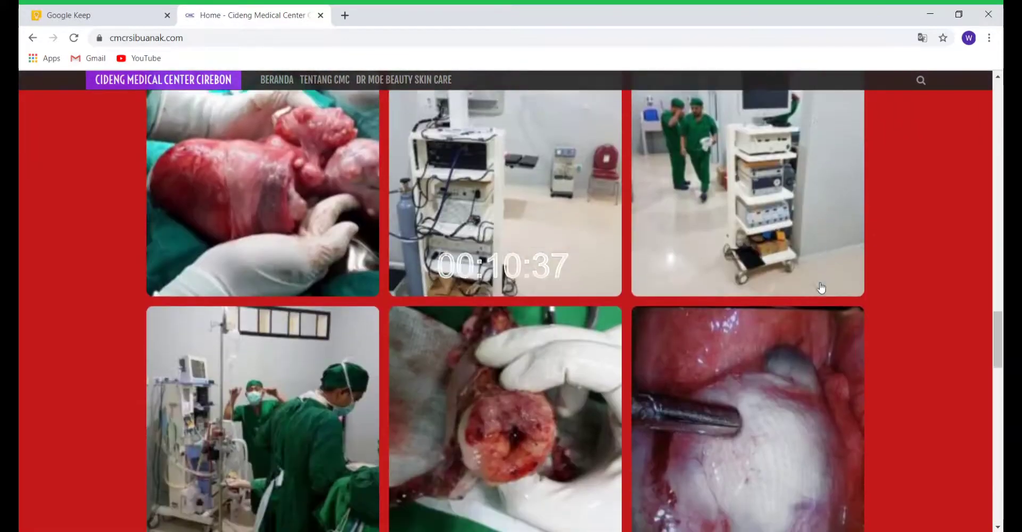
scroll(822, 288, down, 15)
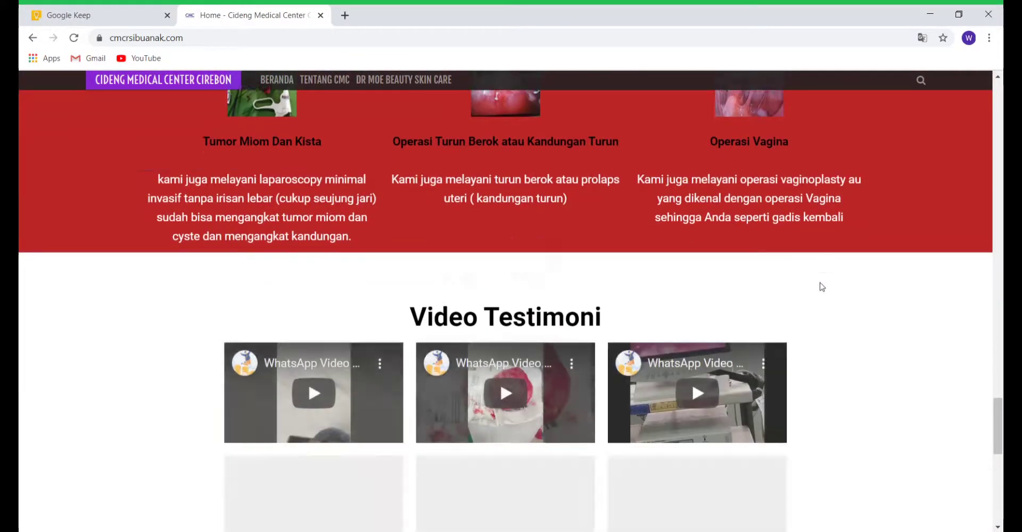
scroll(822, 287, down, 8)
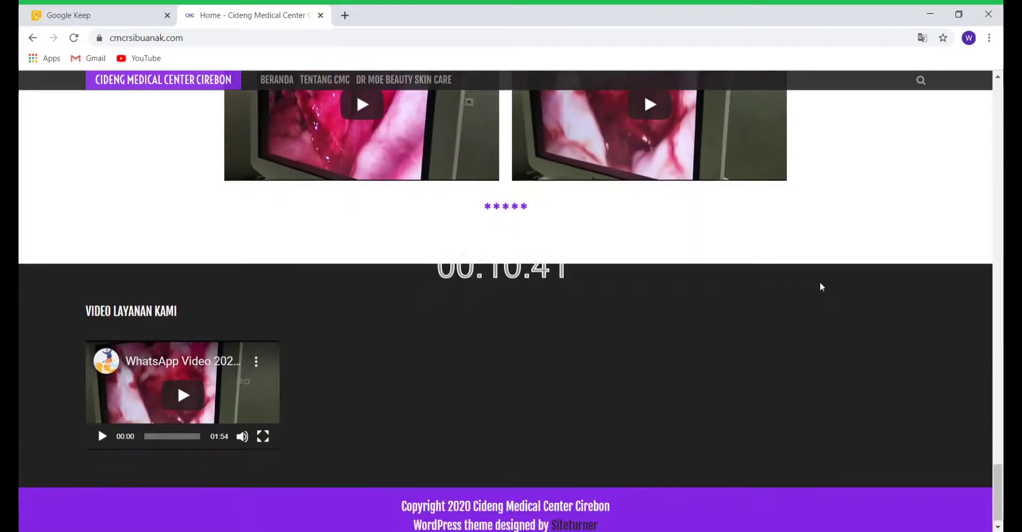
scroll(820, 287, up, 10)
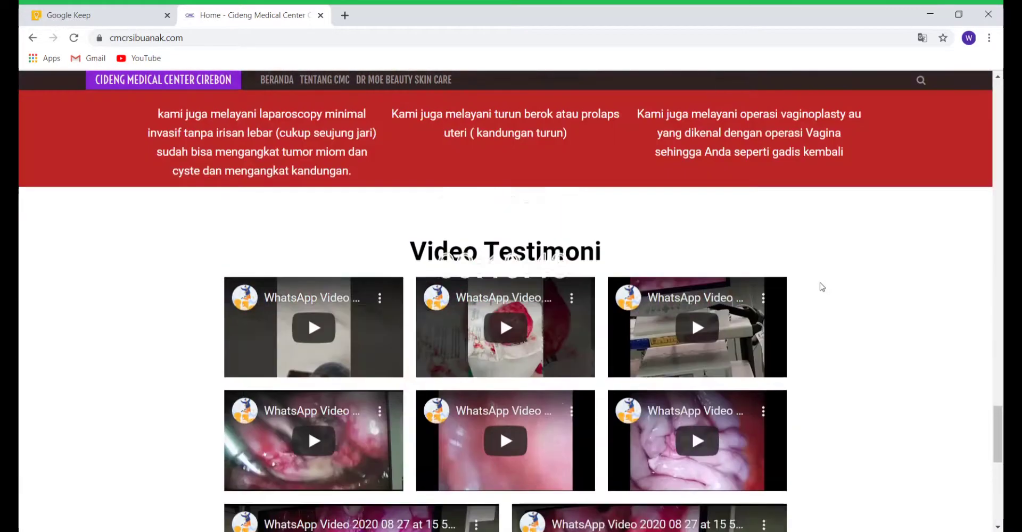
scroll(820, 284, up, 15)
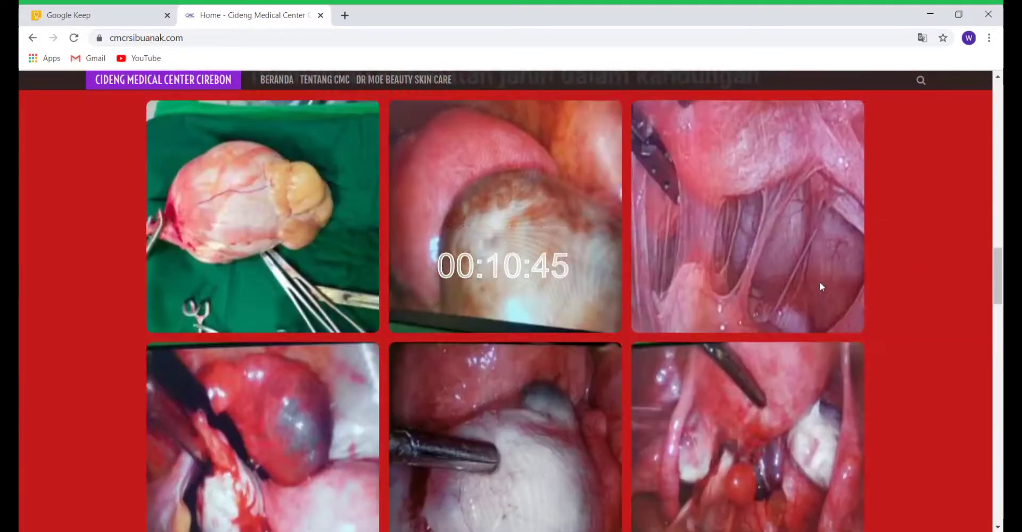
scroll(822, 286, up, 12)
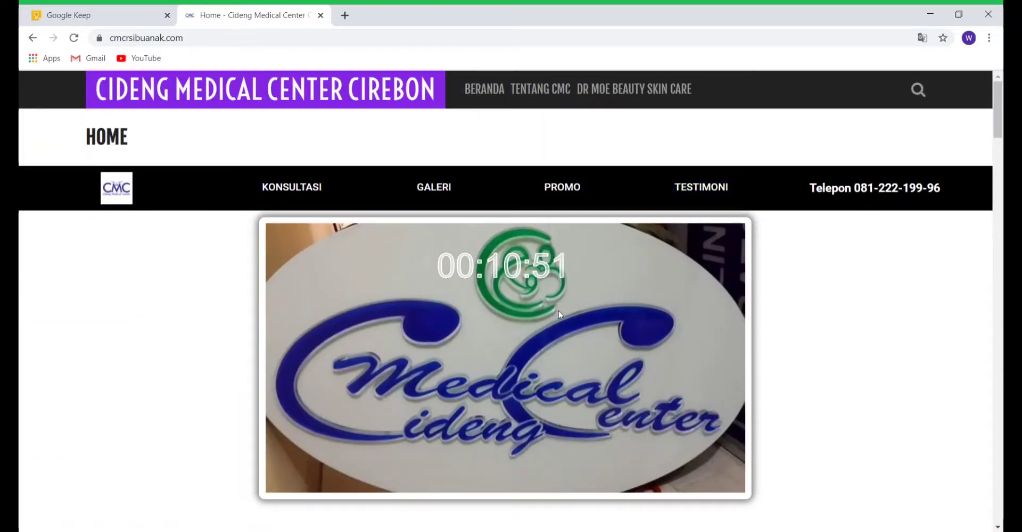
- View the Dr Moe Beauty Skin Care page on the site and return to the home page
mouse_move(540, 89)
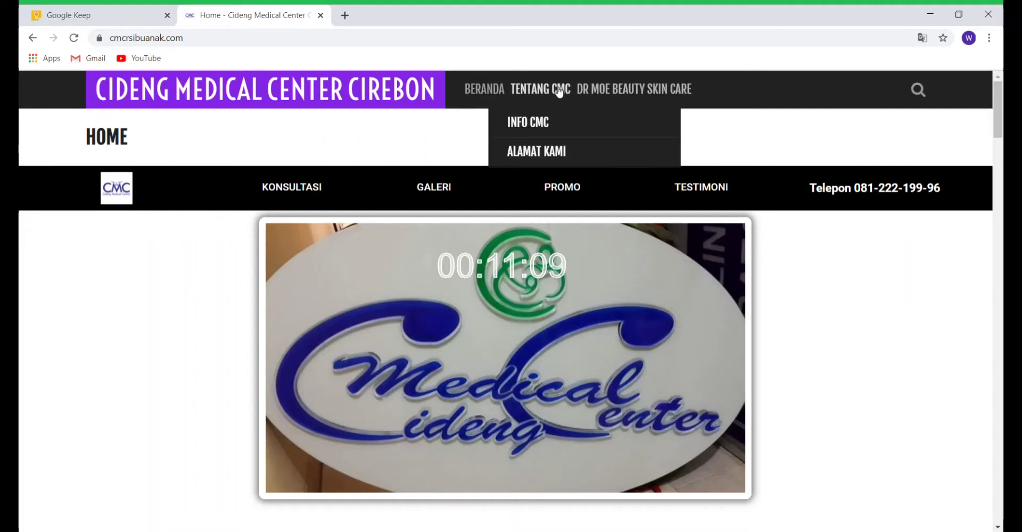
click(608, 88)
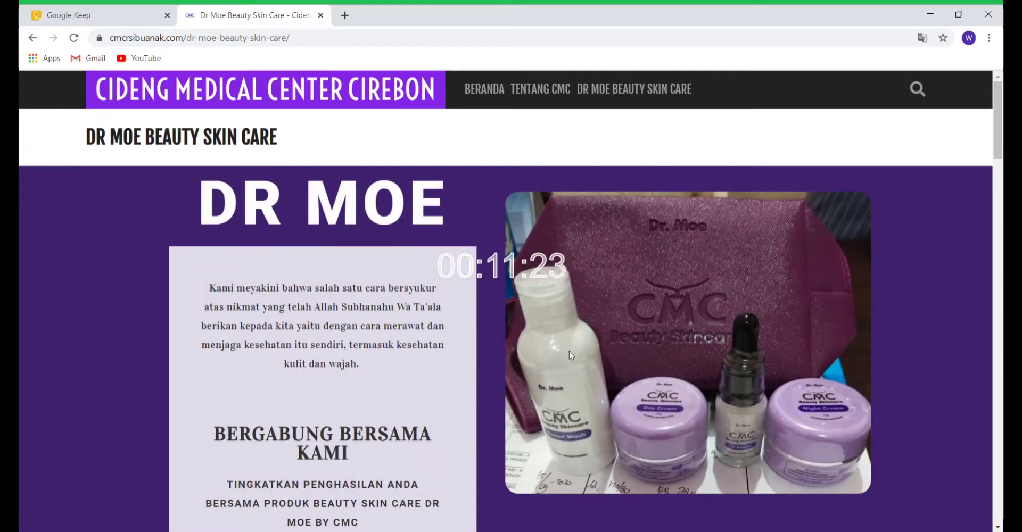
click(489, 98)
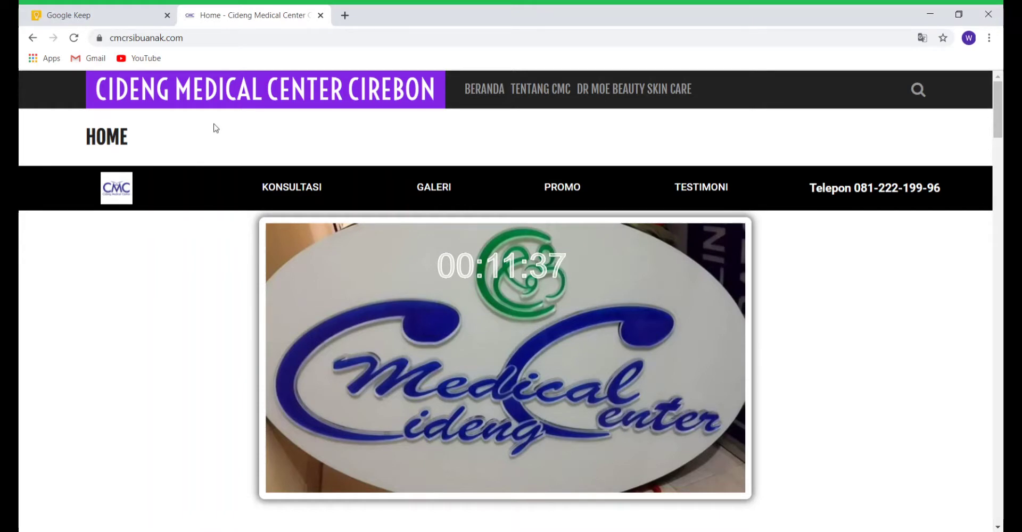
- Open the site's admin login by extending its web address with /wp-admin/
click(214, 36)
click(214, 36)
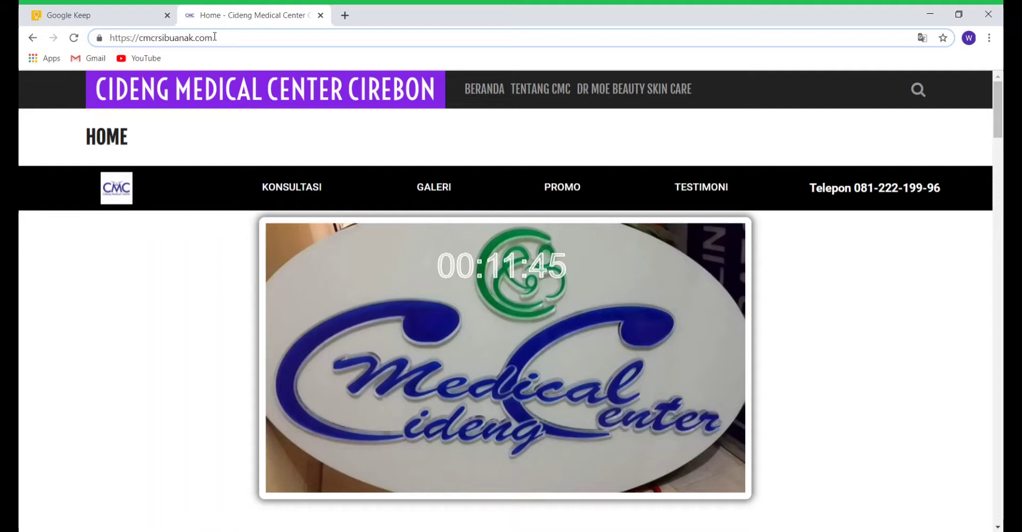
text(/)
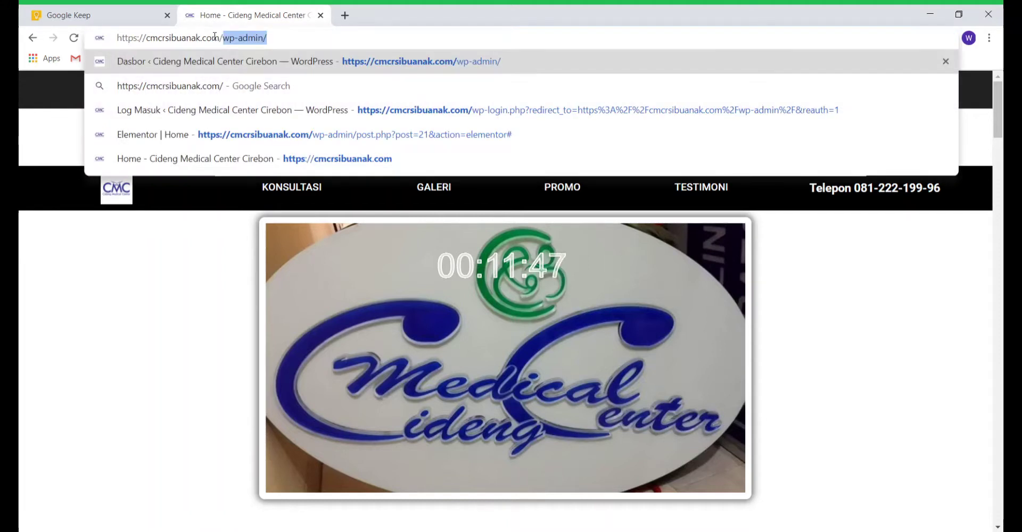
text(wp)
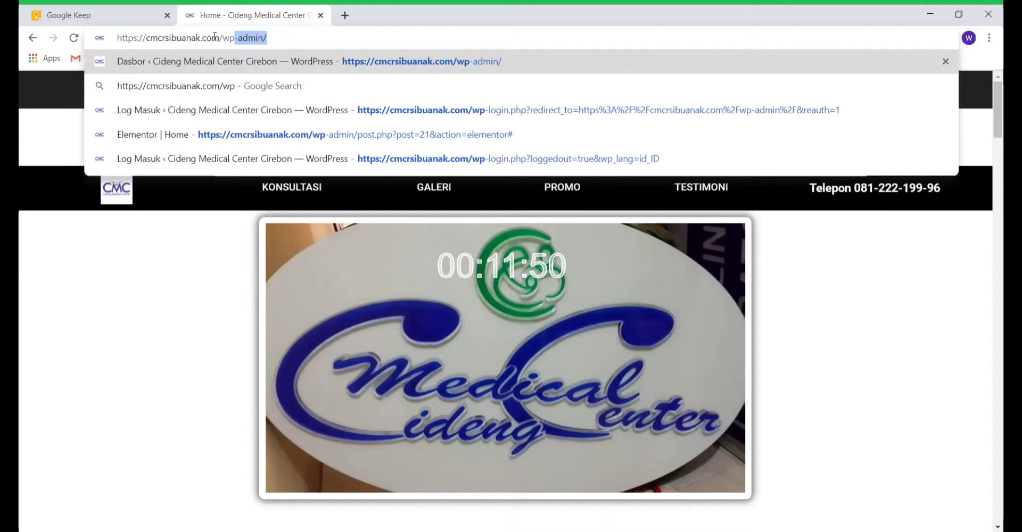
key(Return)
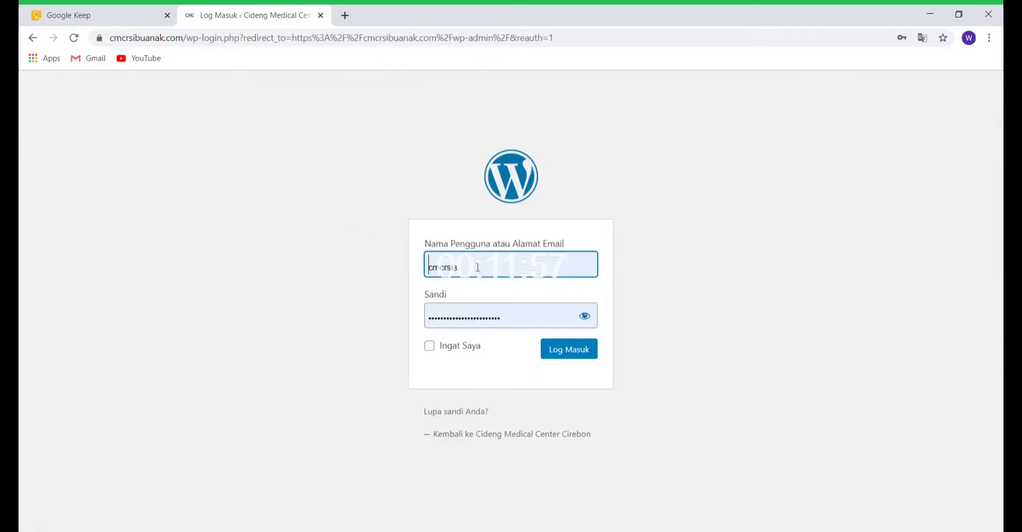
- Log in to the WordPress dashboard with the credentials already filled in
click(479, 264)
click(786, 289)
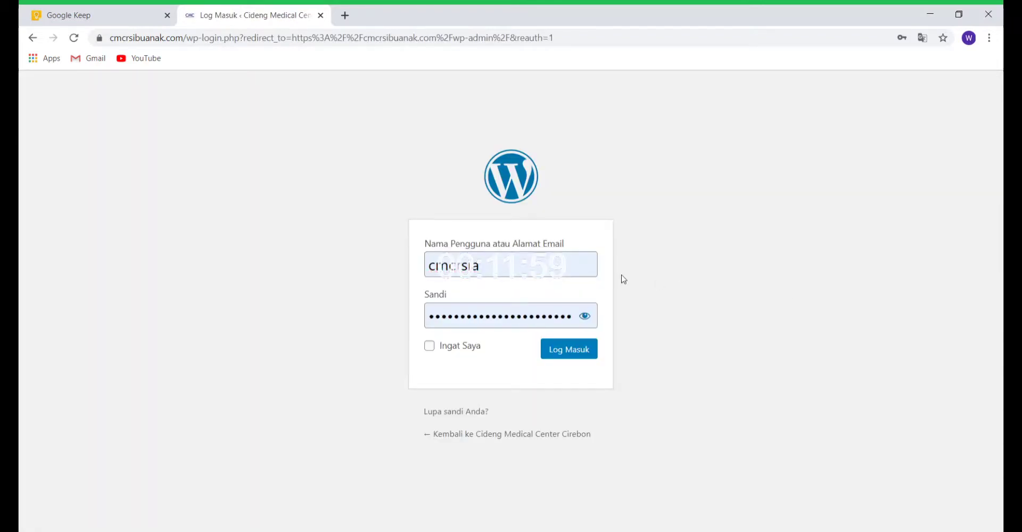
click(569, 350)
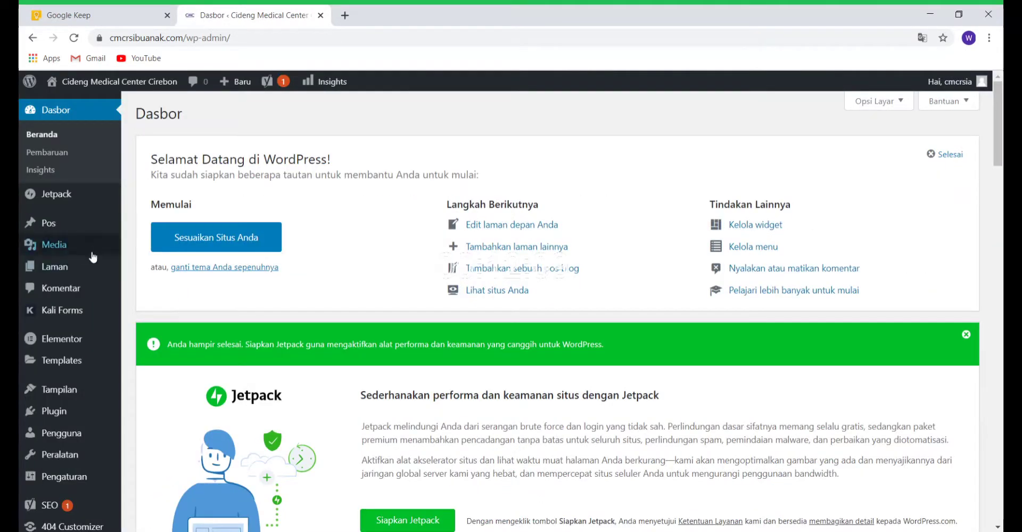
- Open the list of all the site's pages (Semua Laman)
mouse_move(75, 228)
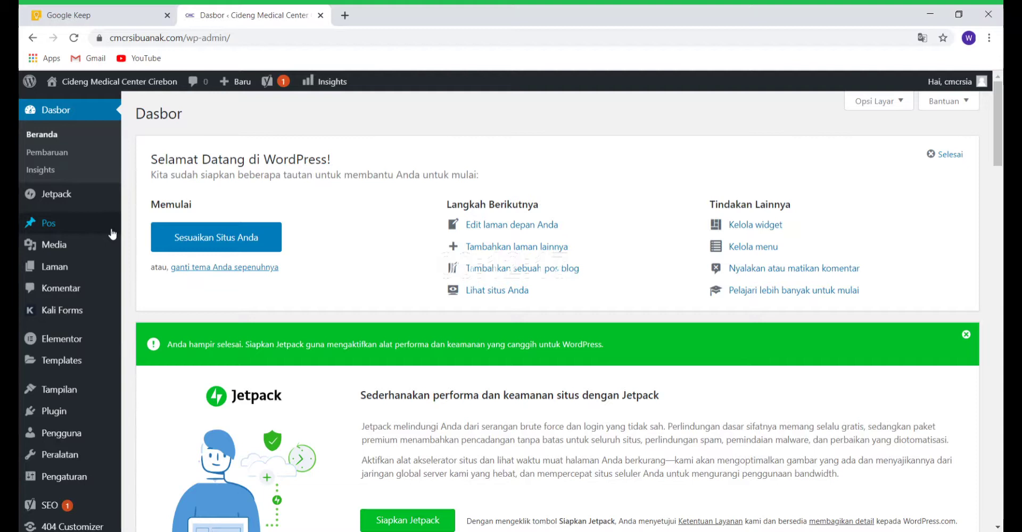
mouse_move(75, 274)
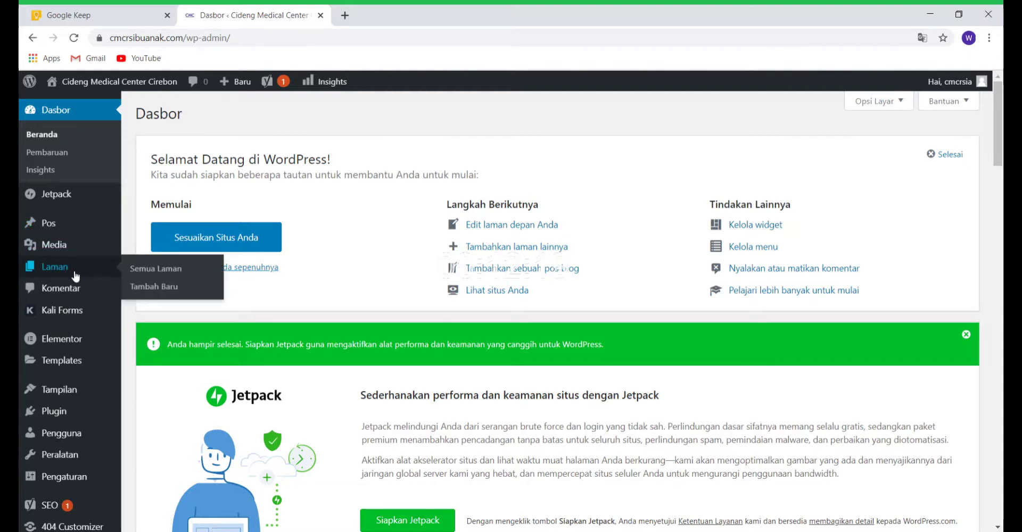
click(166, 271)
click(165, 273)
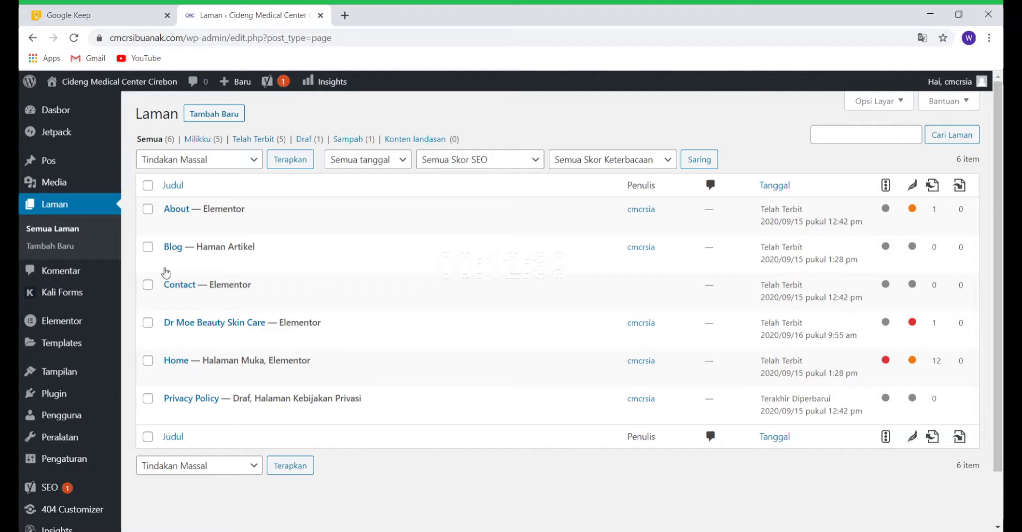
- Open the Dr Moe Beauty Skin Care page for editing and load it in the Elementor editor
mouse_move(82, 164)
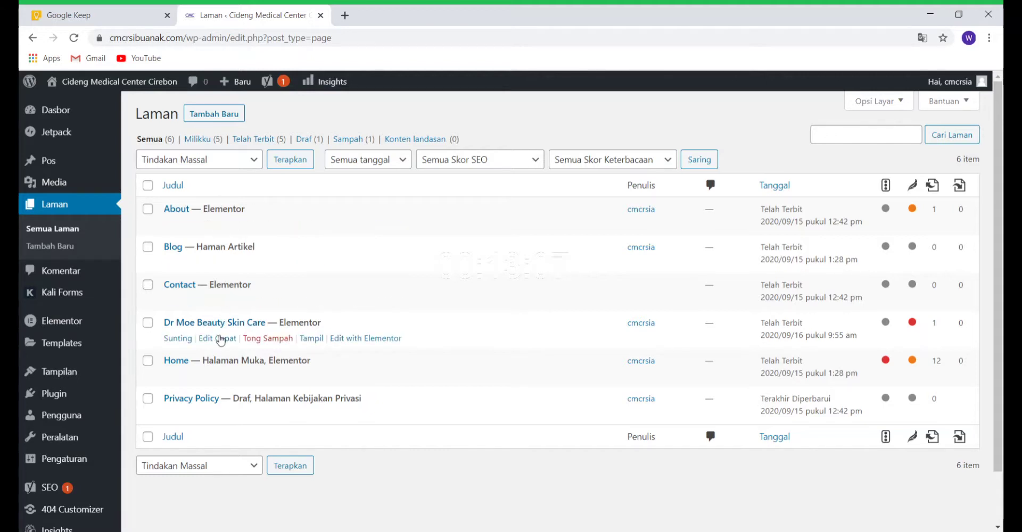
click(178, 343)
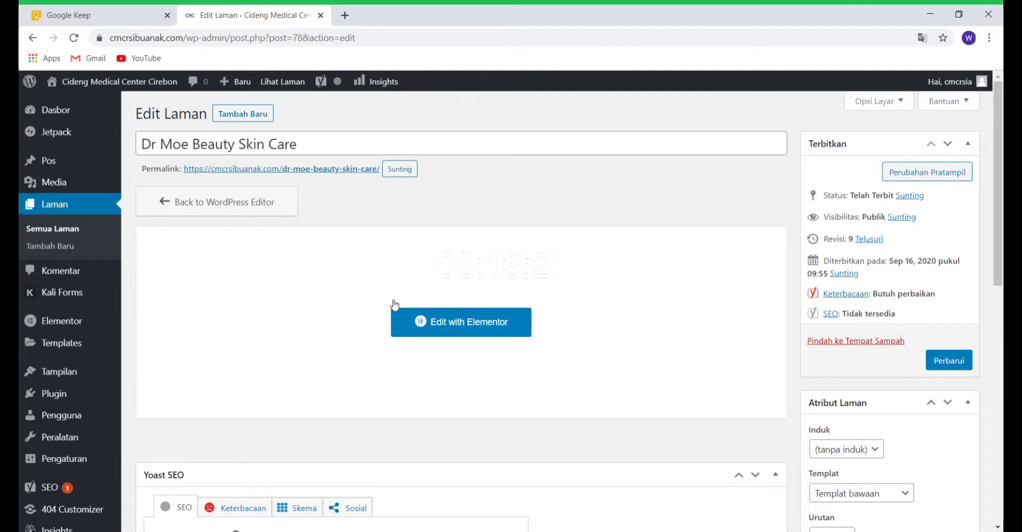
scroll(325, 340, down, 1)
scroll(325, 338, down, 2)
scroll(324, 339, up, 3)
click(471, 328)
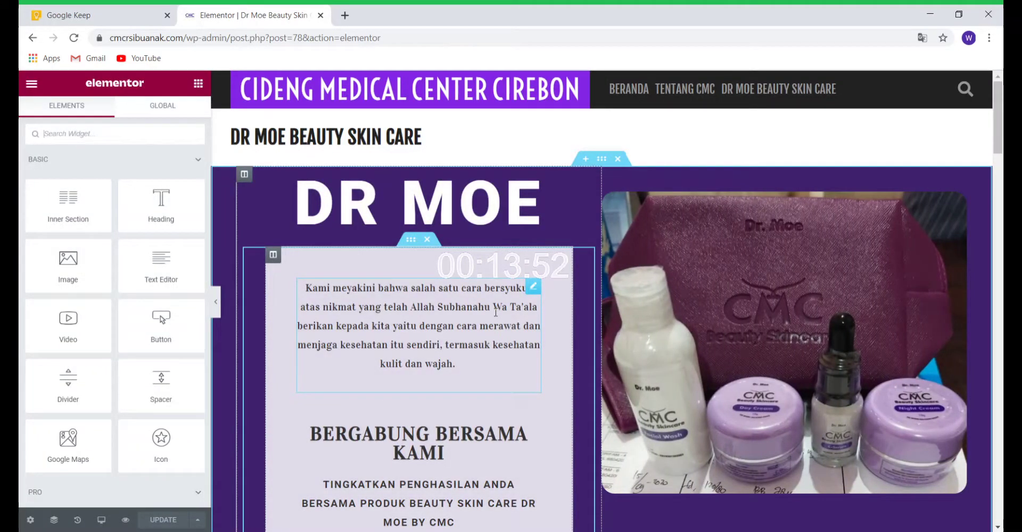
- Open the paragraph under the DR MOE heading in the text editor, select its whole text and deselect it
click(466, 323)
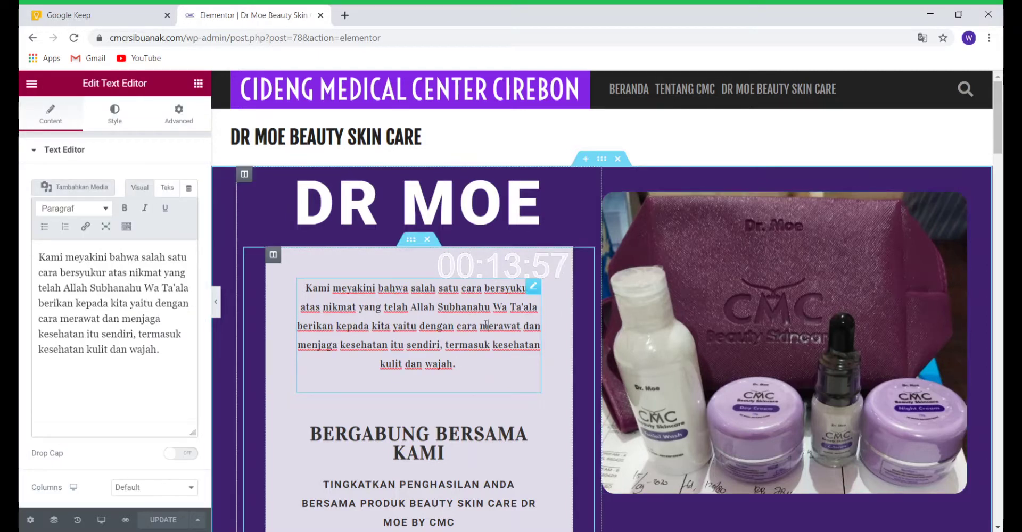
triple_click(439, 323)
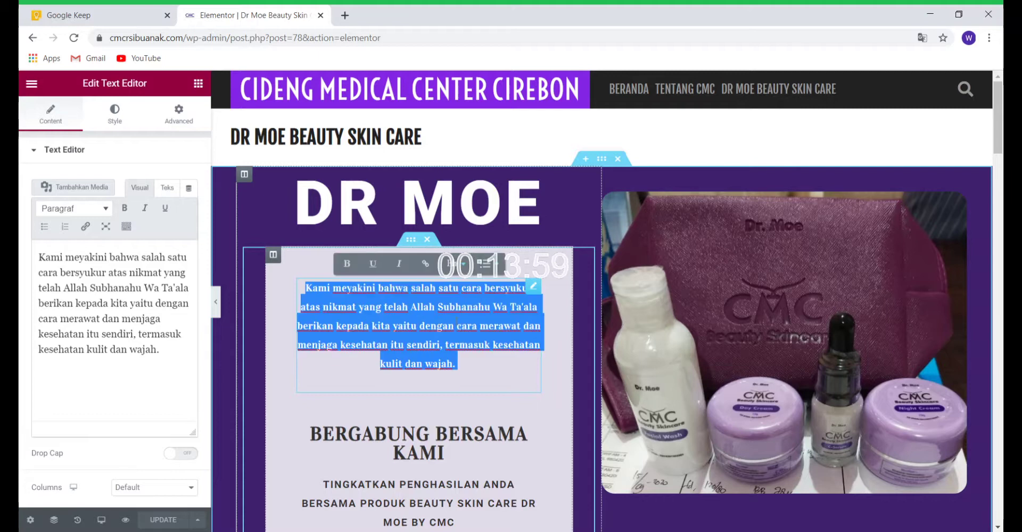
click(438, 323)
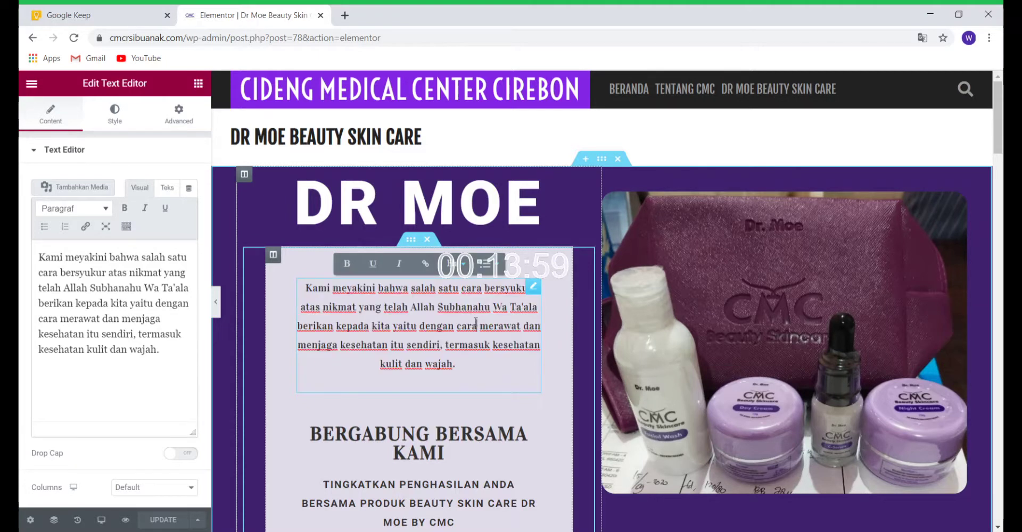
- Open the media library for the product image beside the DR MOE heading and try the stethoscope picture as its replacement
click(701, 323)
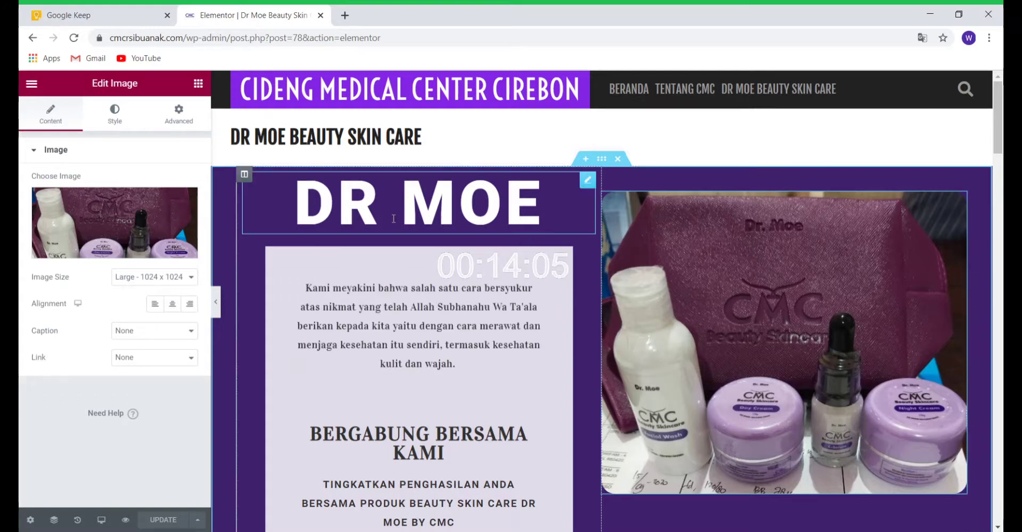
click(109, 252)
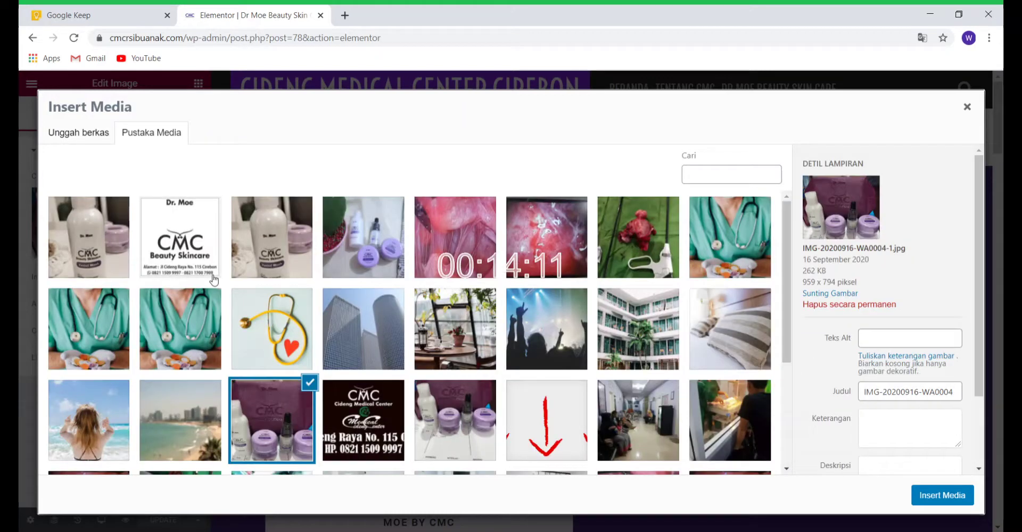
click(386, 241)
click(291, 324)
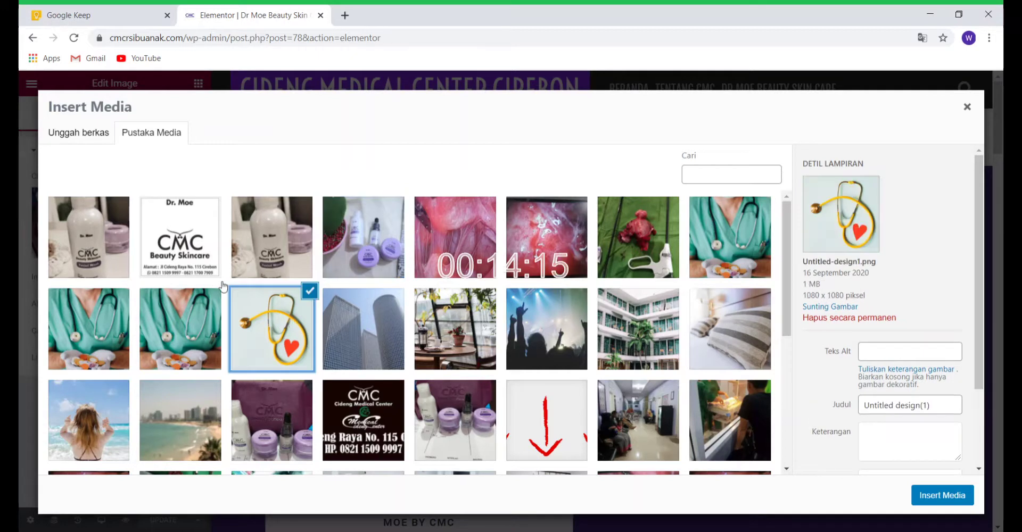
- Start uploading a new file for the product image, cancel the file selection and close the media window without inserting anything
click(79, 133)
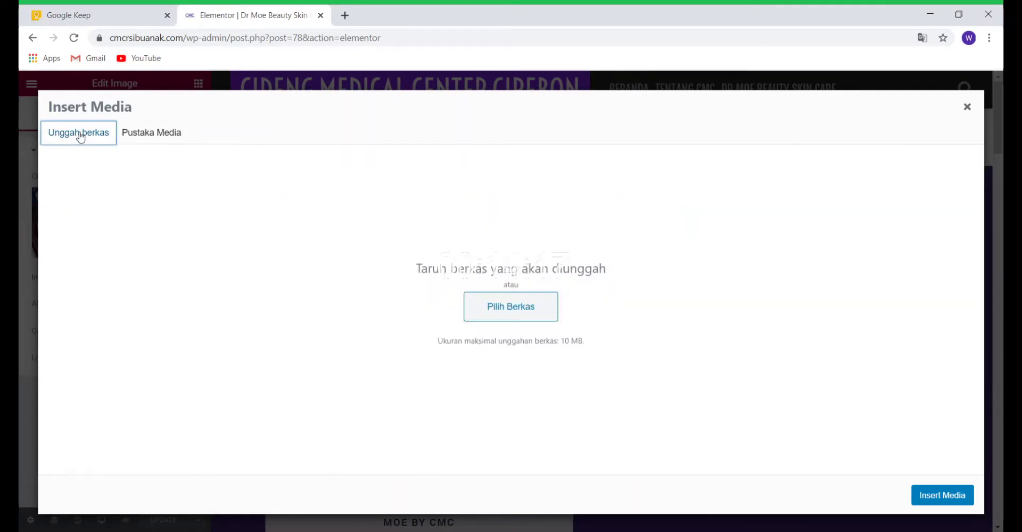
click(505, 307)
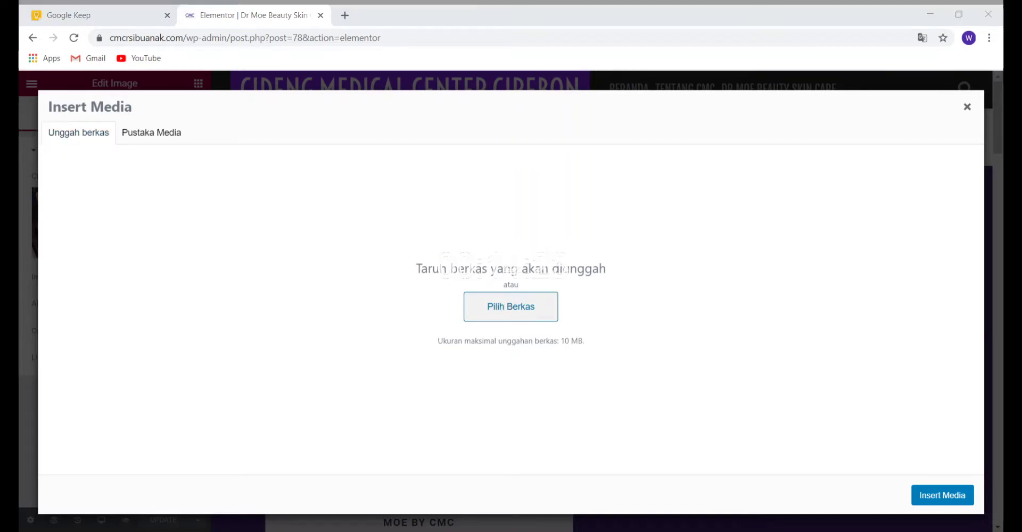
click(477, 288)
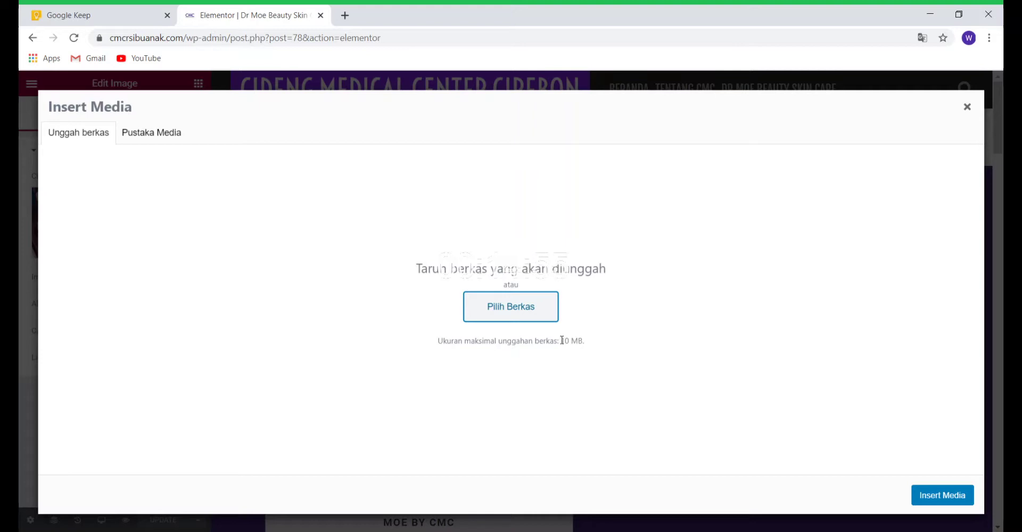
click(966, 107)
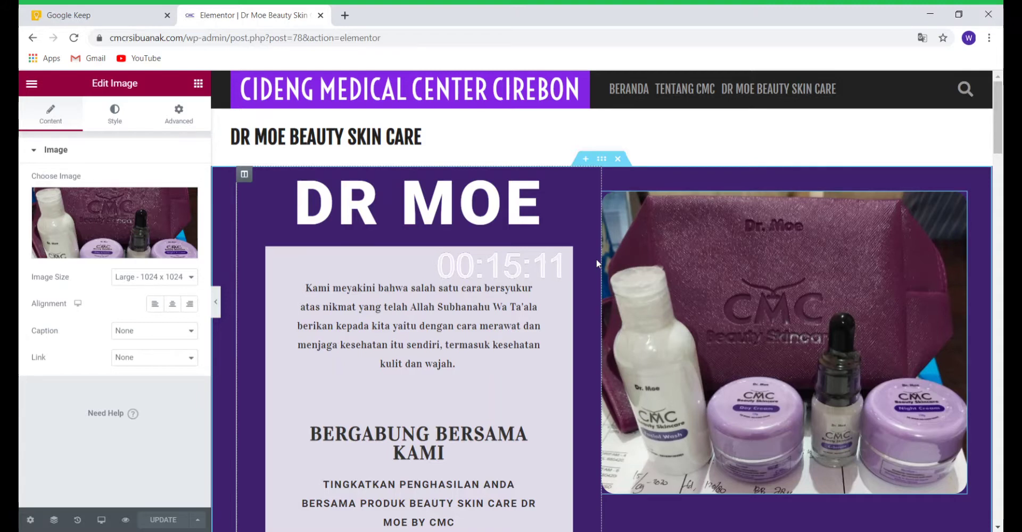
- Examine the page's sections from the DR MOE introduction through the product advantages, and return to the beginning of the page
scroll(597, 263, down, 3)
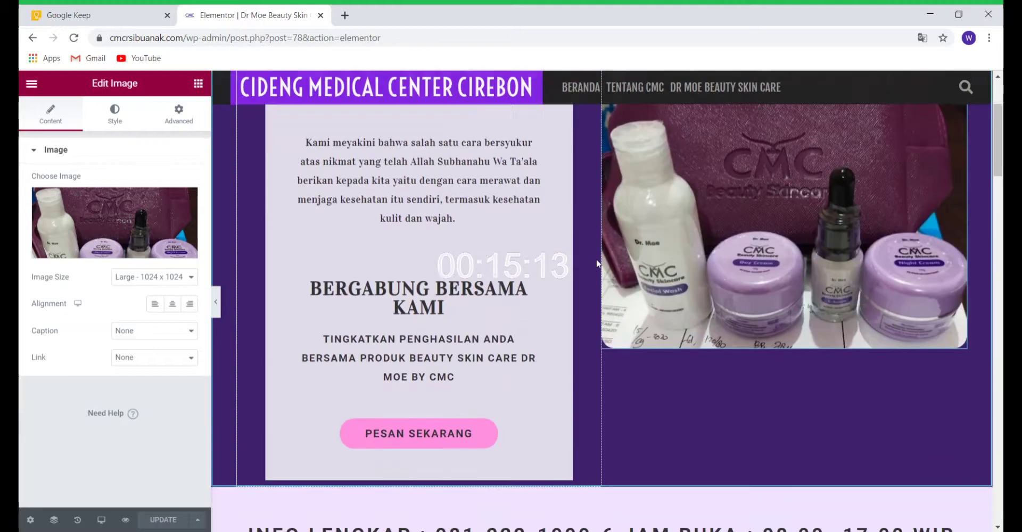
scroll(597, 263, up, 1)
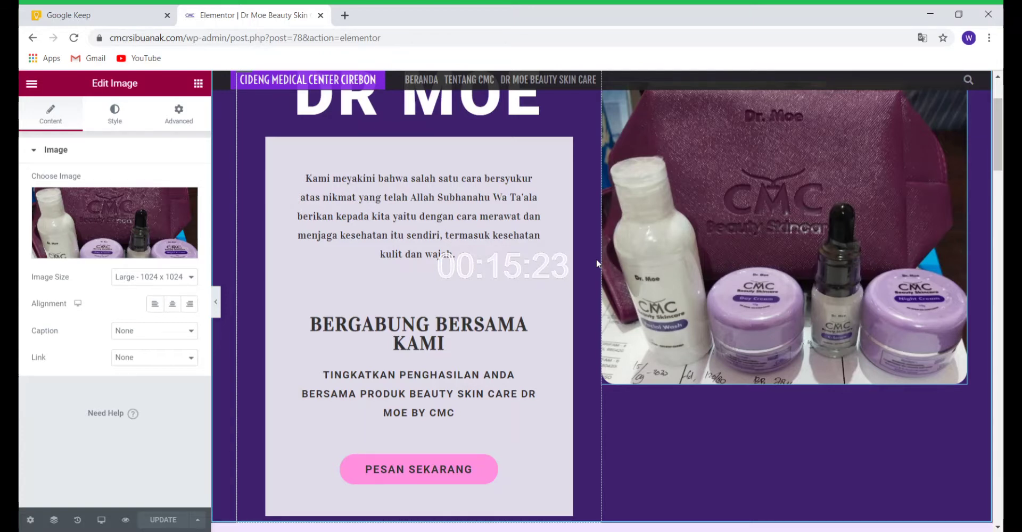
scroll(597, 261, down, 4)
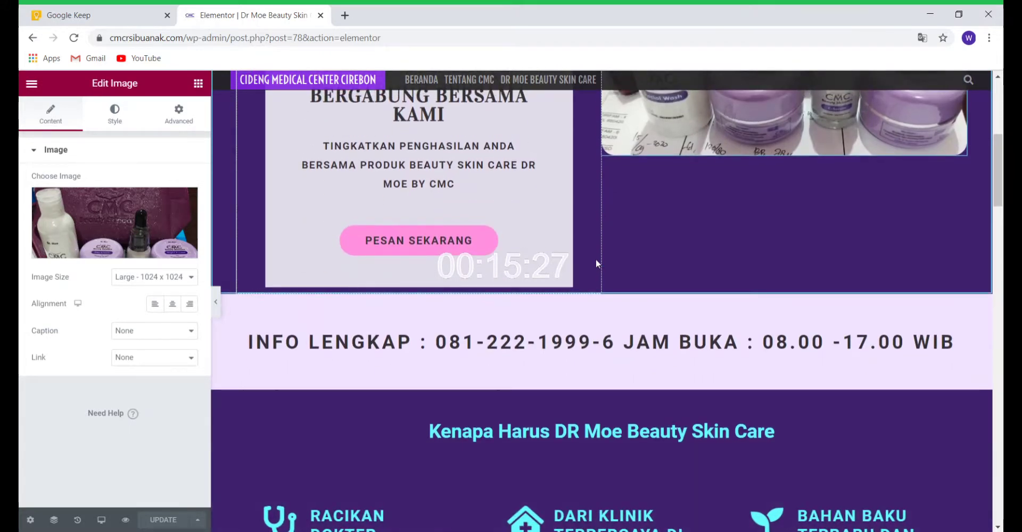
scroll(596, 259, down, 2)
scroll(596, 261, down, 2)
scroll(597, 260, down, 4)
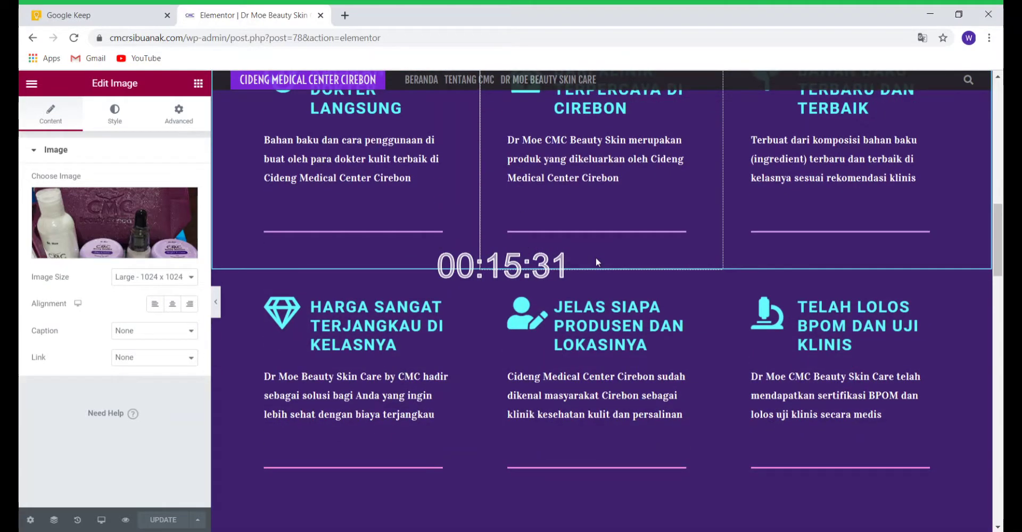
scroll(595, 258, down, 4)
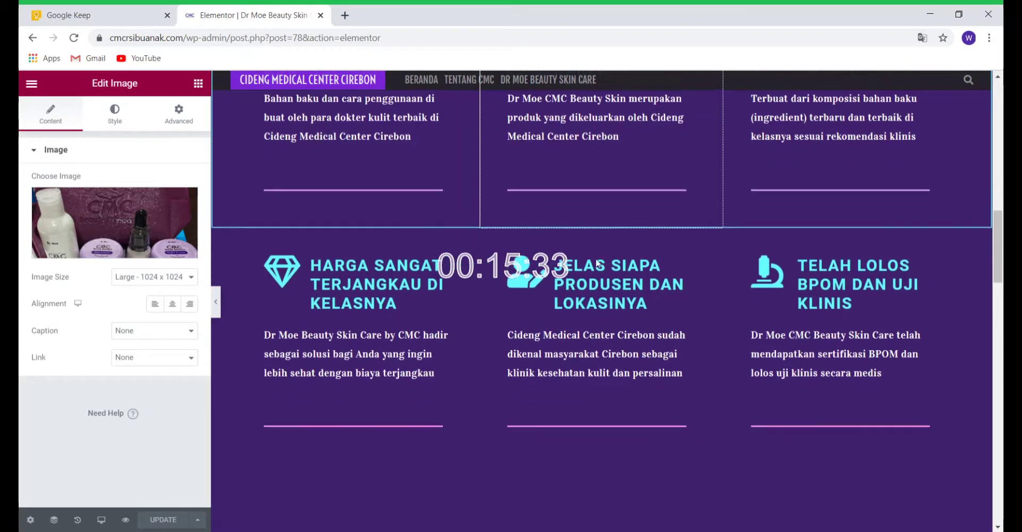
scroll(596, 258, up, 2)
scroll(595, 257, down, 3)
scroll(596, 258, up, 10)
scroll(595, 257, up, 3)
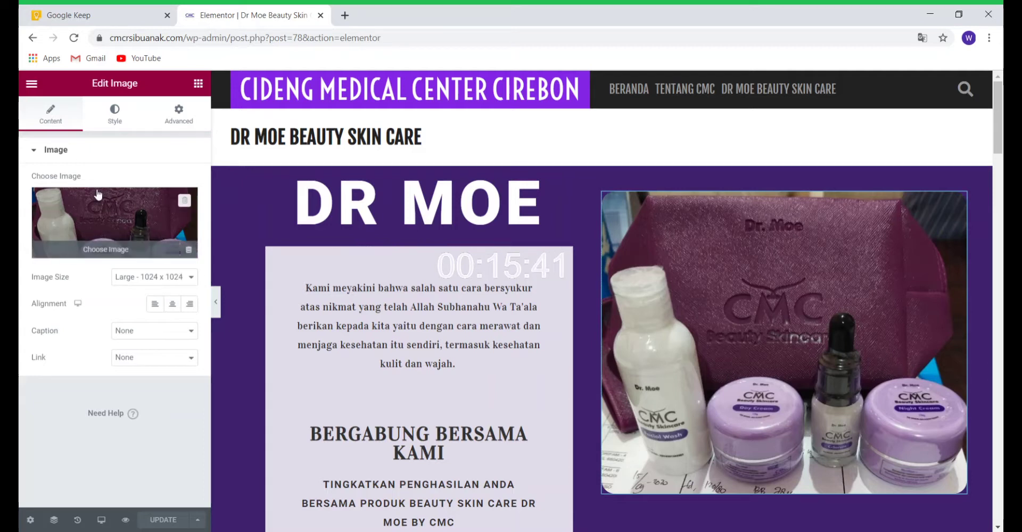
- Exit Elementor to the WordPress dashboard and update the Dr Moe Beauty Skin Care page
click(32, 88)
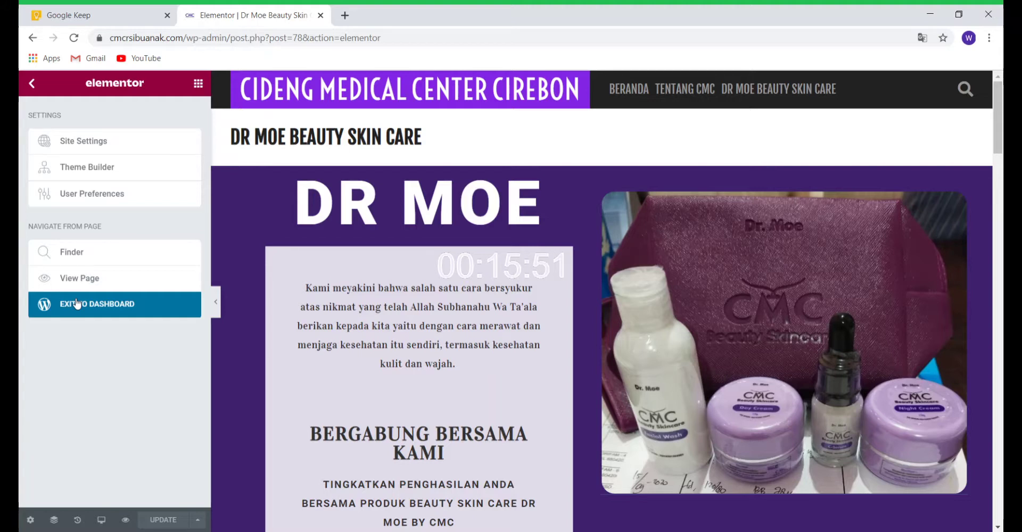
click(88, 310)
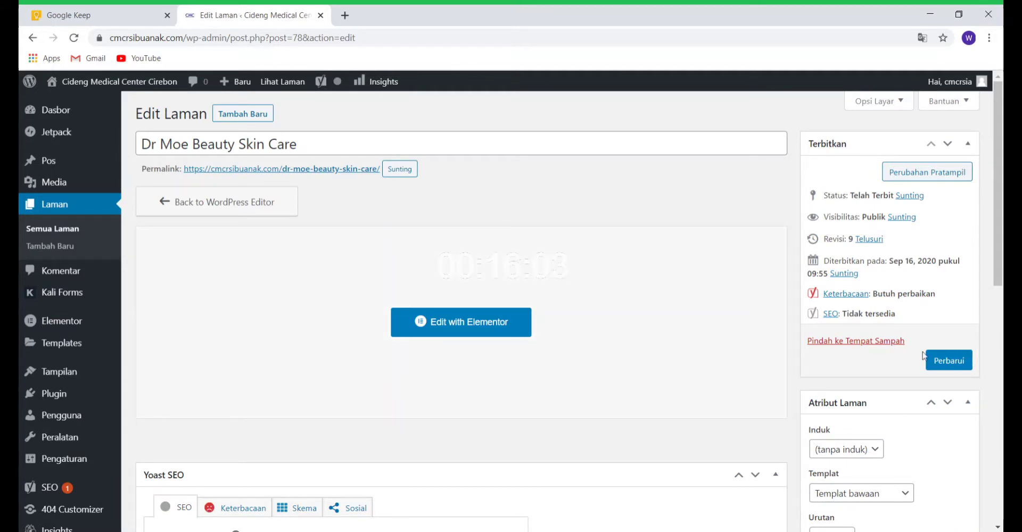
click(941, 362)
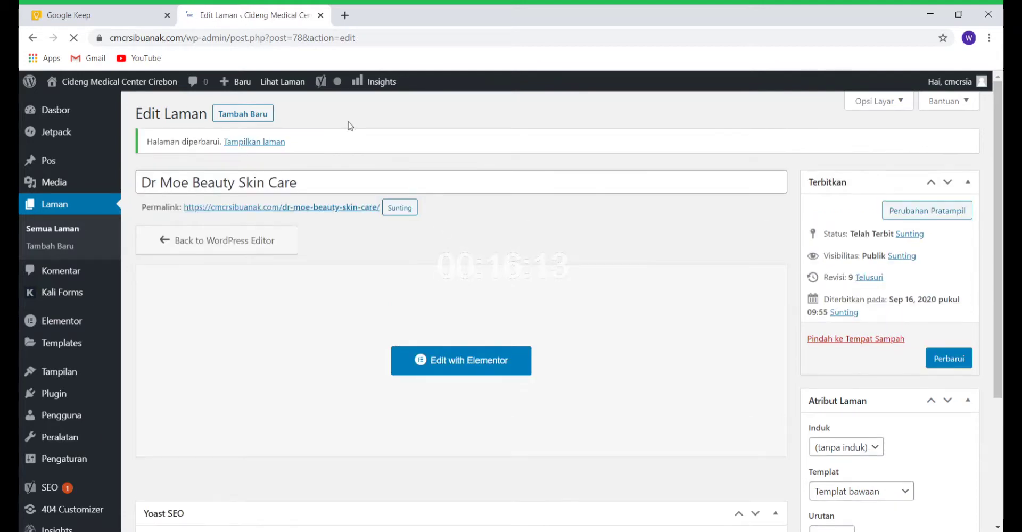
- Display the updated page on the live site and log out of the WordPress account
click(260, 143)
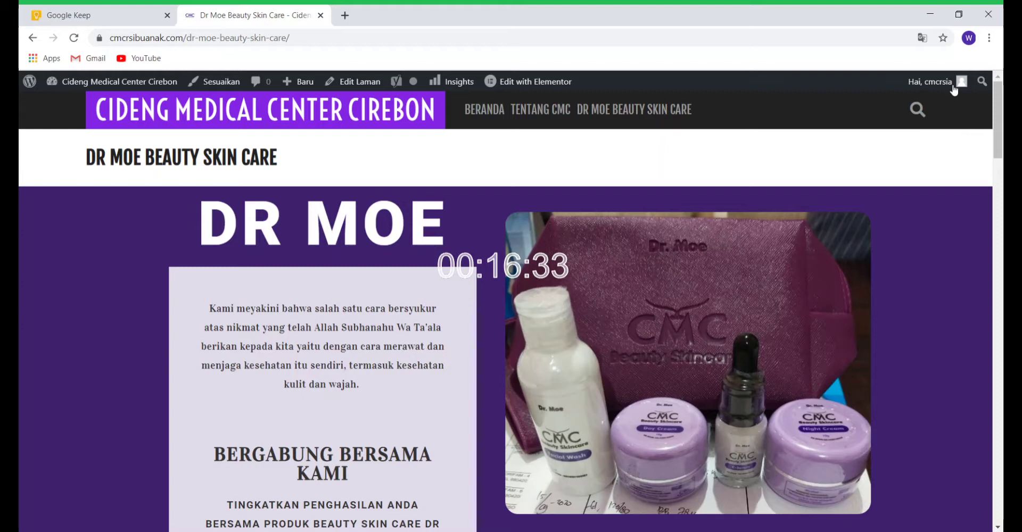
mouse_move(958, 81)
click(884, 146)
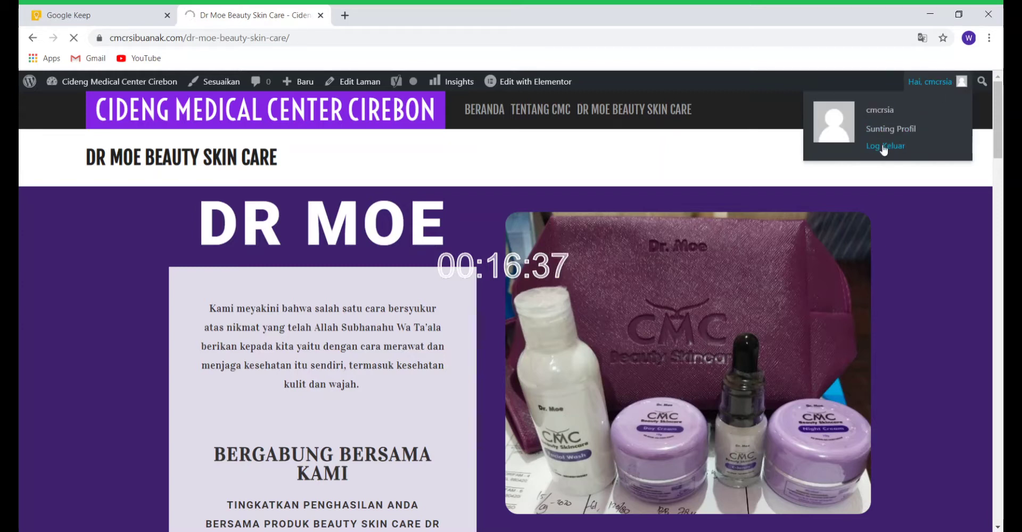